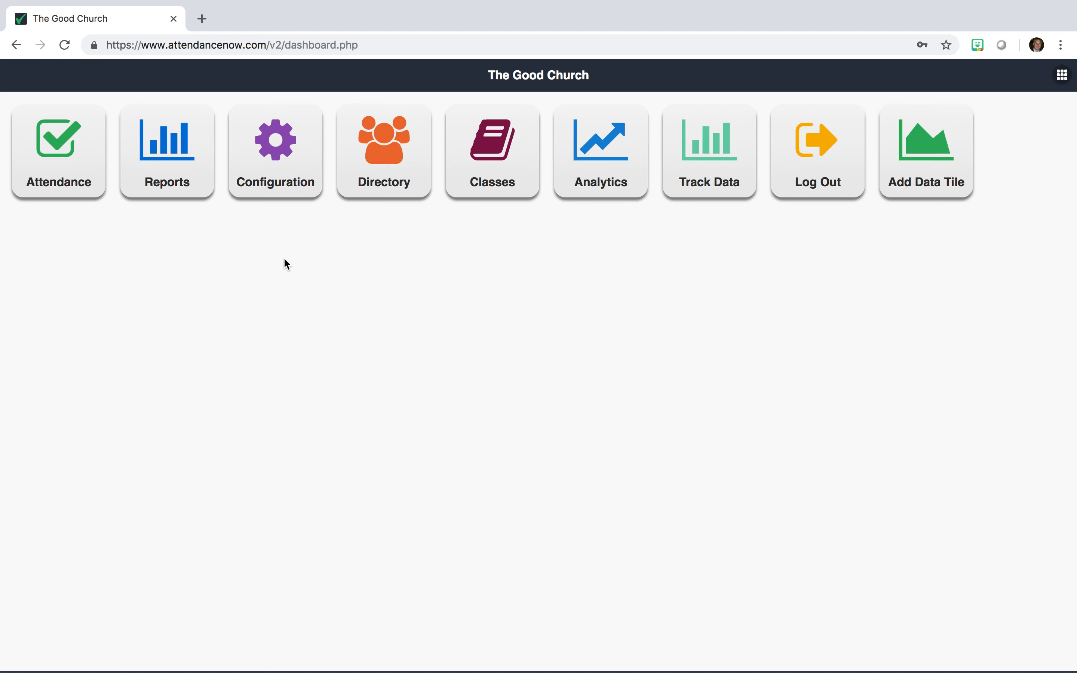
# Start a new category in the category configuration, named Youth with the placeholder text "Youth Offering"
pyautogui.click(283, 187)
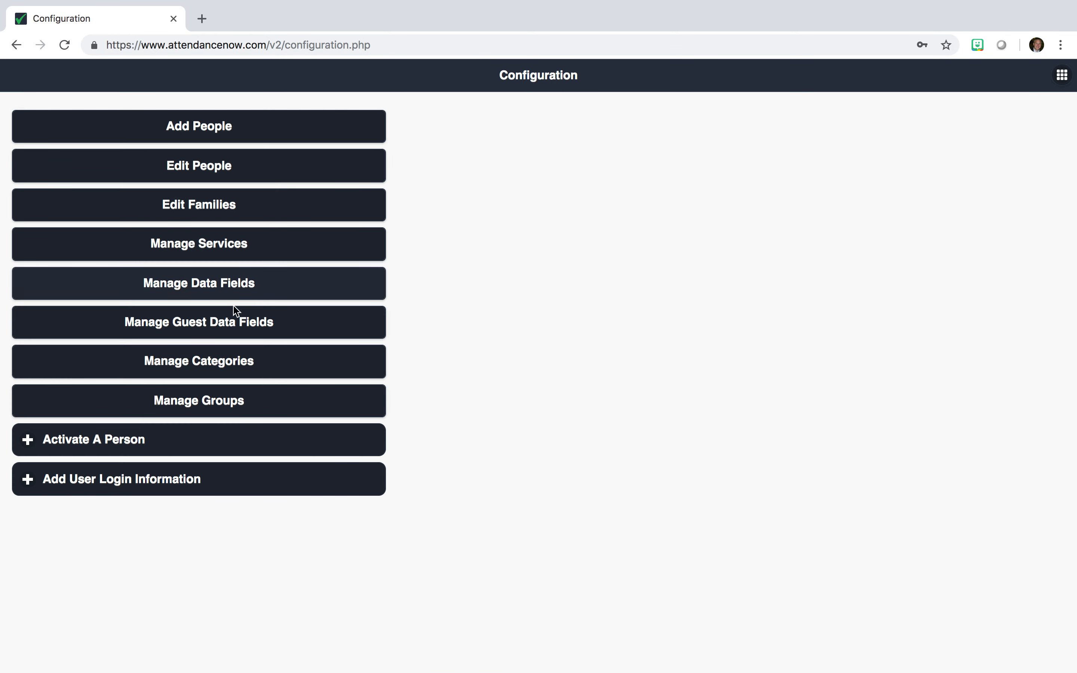
pyautogui.click(208, 364)
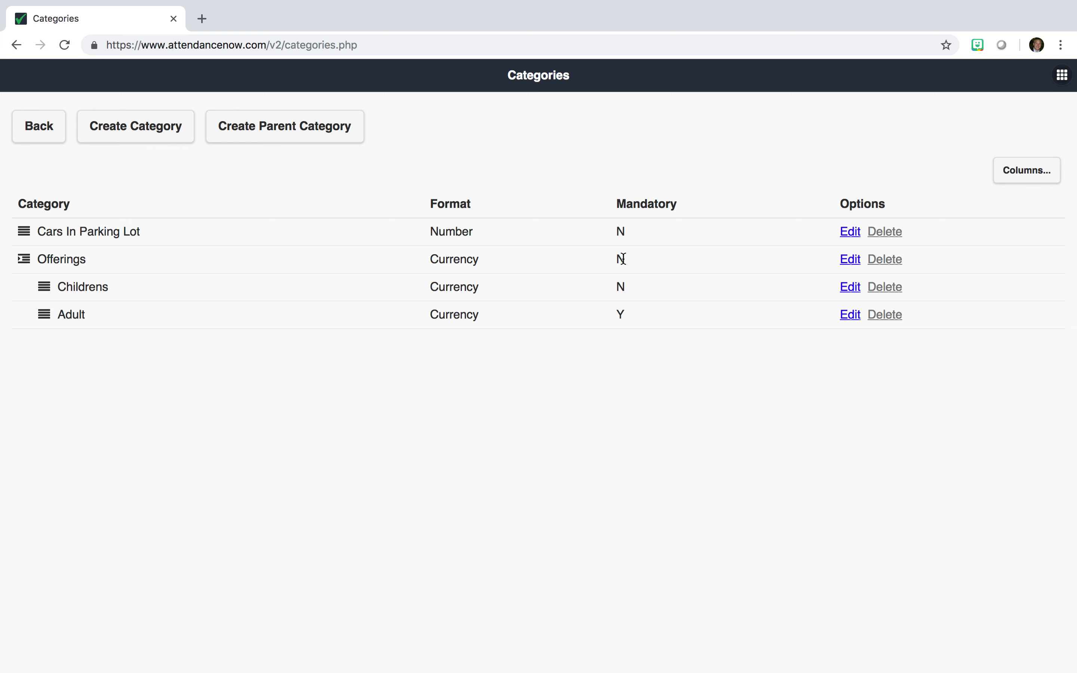
pyautogui.click(122, 142)
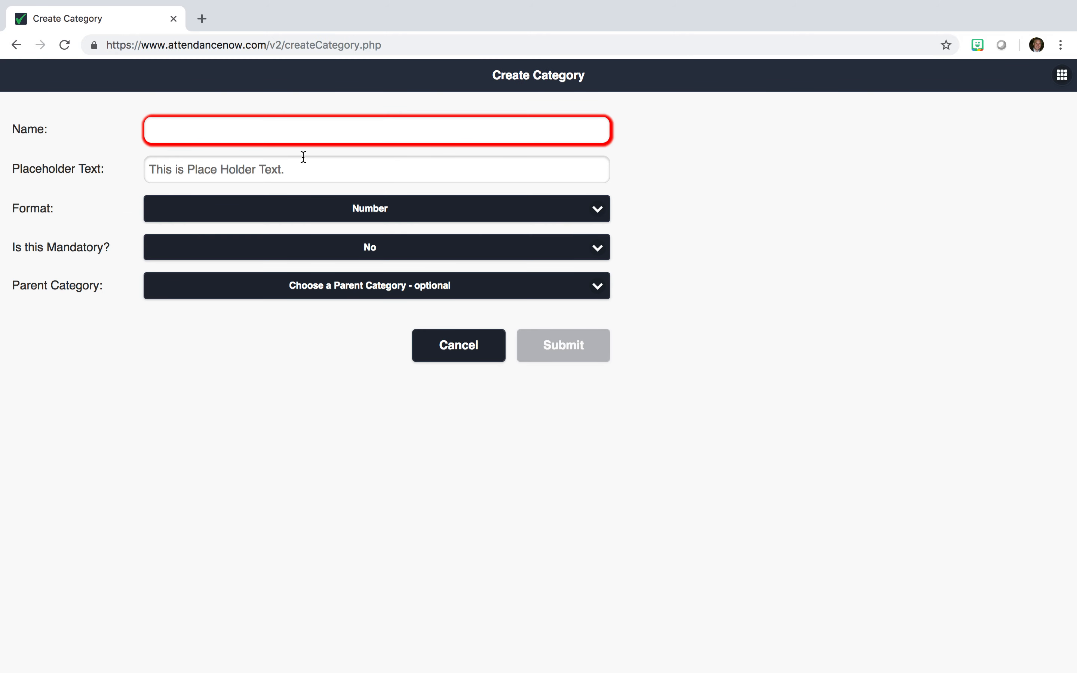
pyautogui.click(349, 138)
pyautogui.write('Youth')
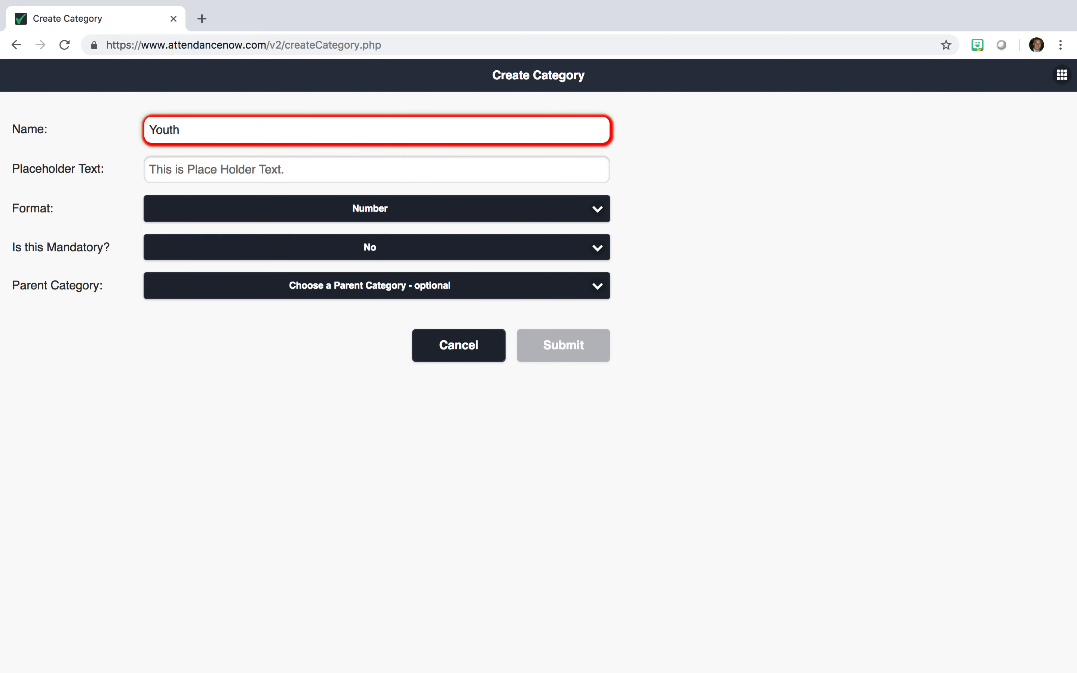
pyautogui.click(353, 173)
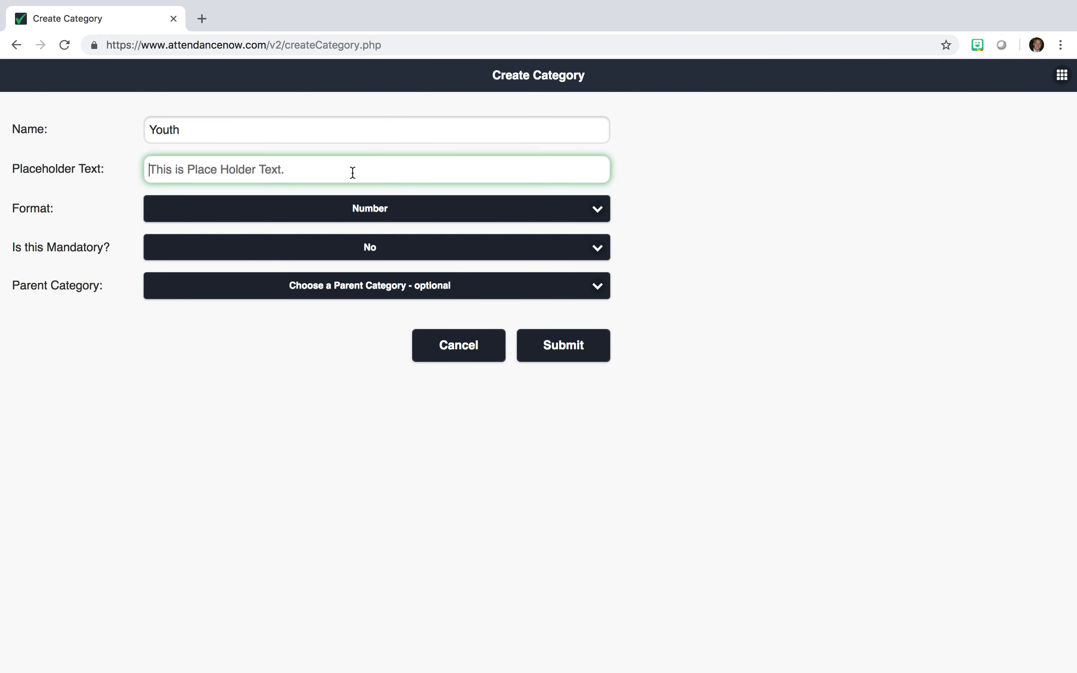
pyautogui.write('Youth Of')
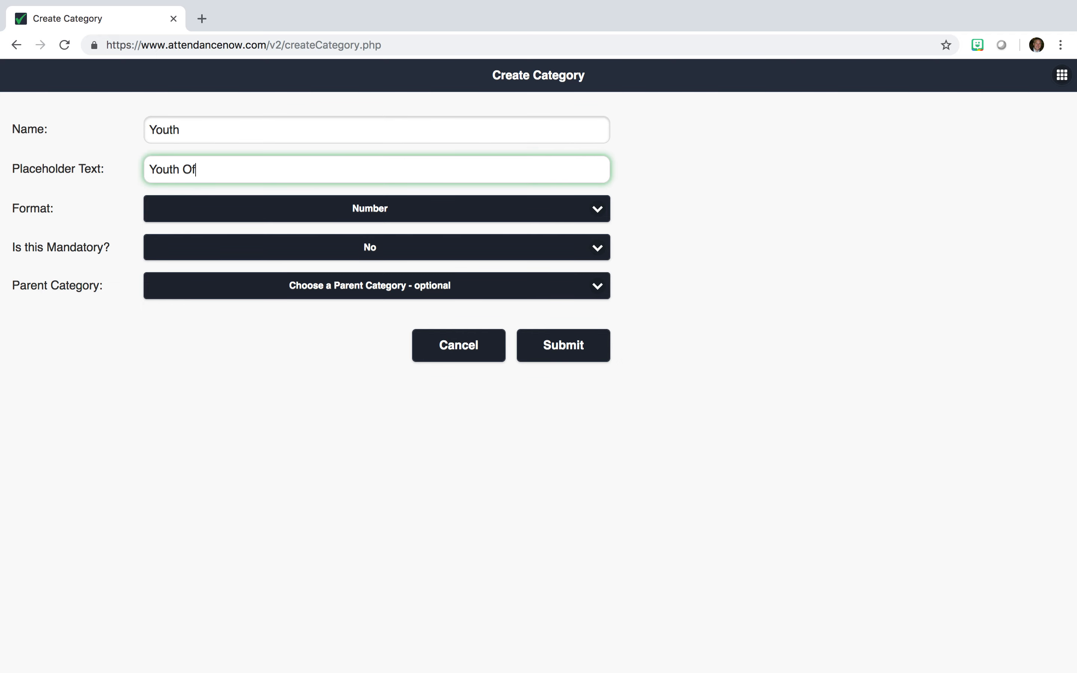
pyautogui.write('fering')
# Set the Youth category's format to Currency and its parent category to Offerings, and submit it
pyautogui.click(389, 214)
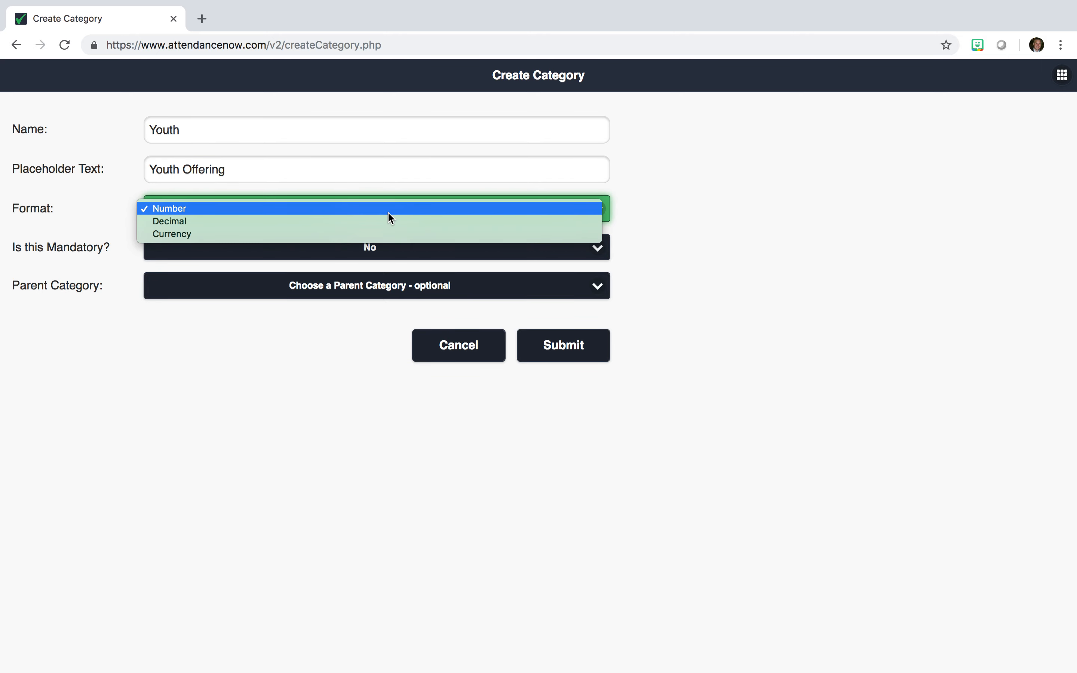
pyautogui.click(324, 236)
pyautogui.click(309, 287)
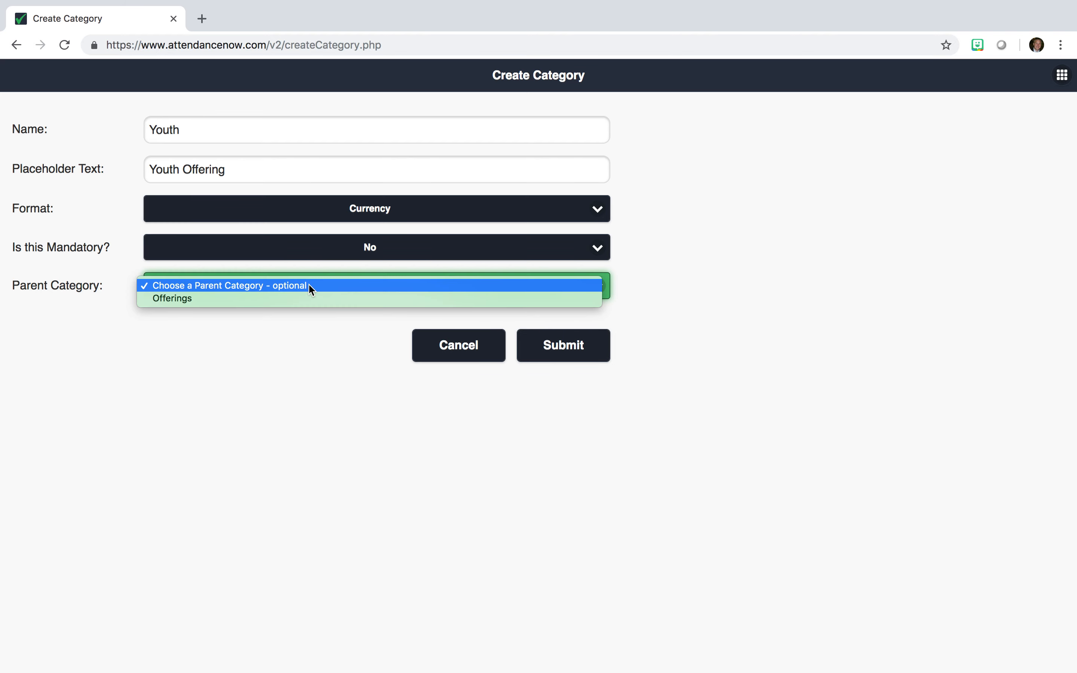
pyautogui.click(258, 296)
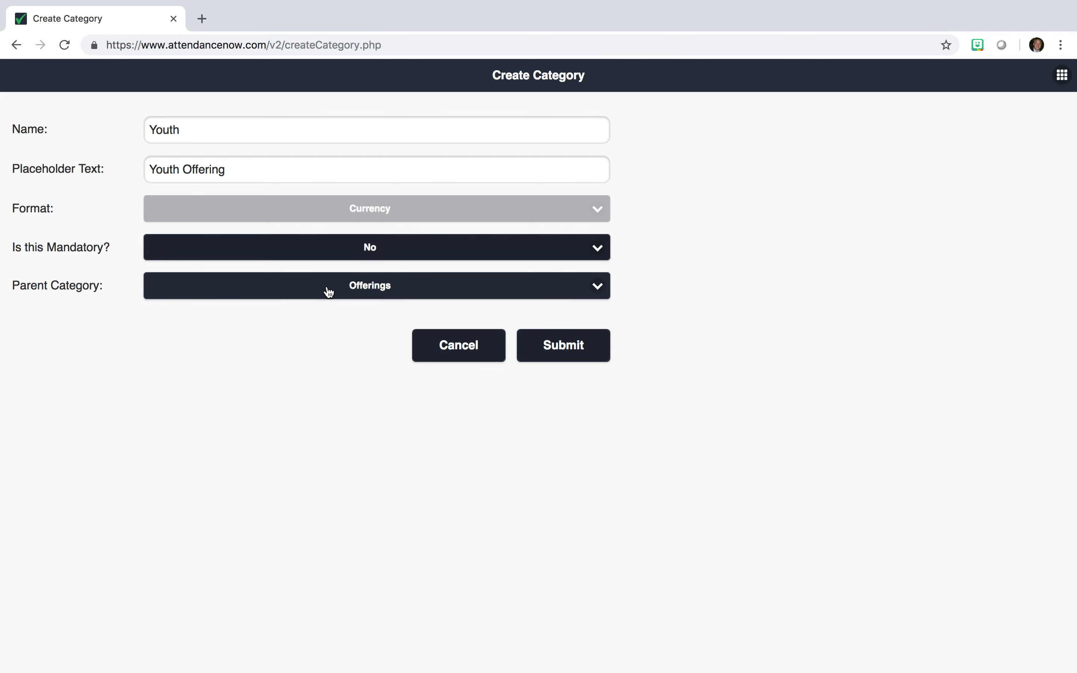
pyautogui.click(547, 346)
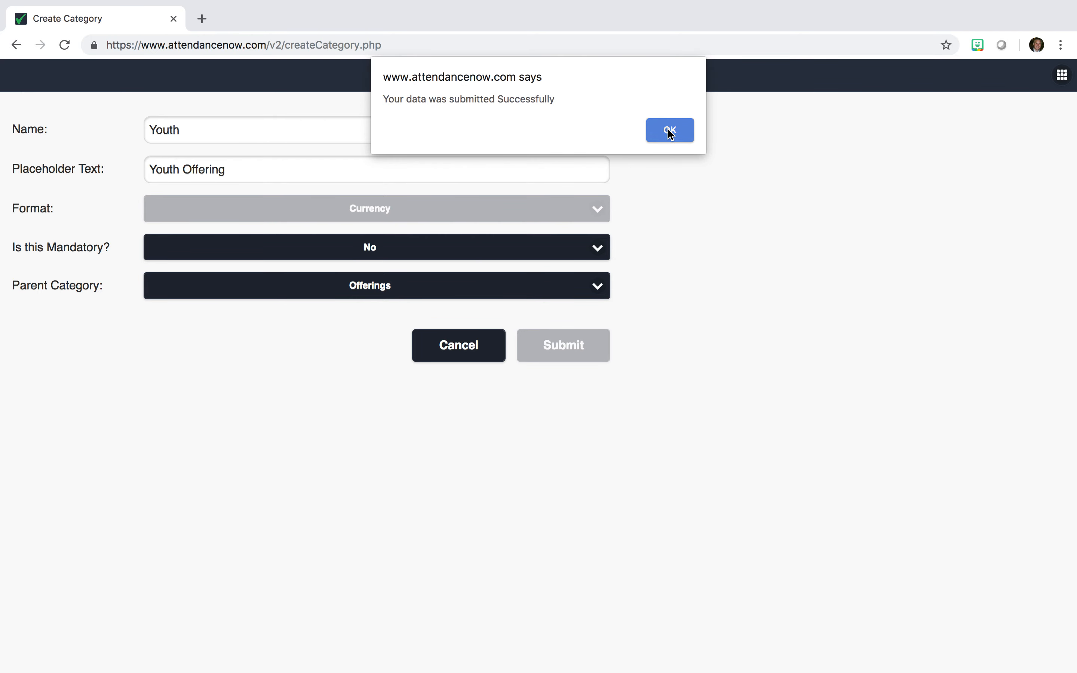
pyautogui.click(670, 131)
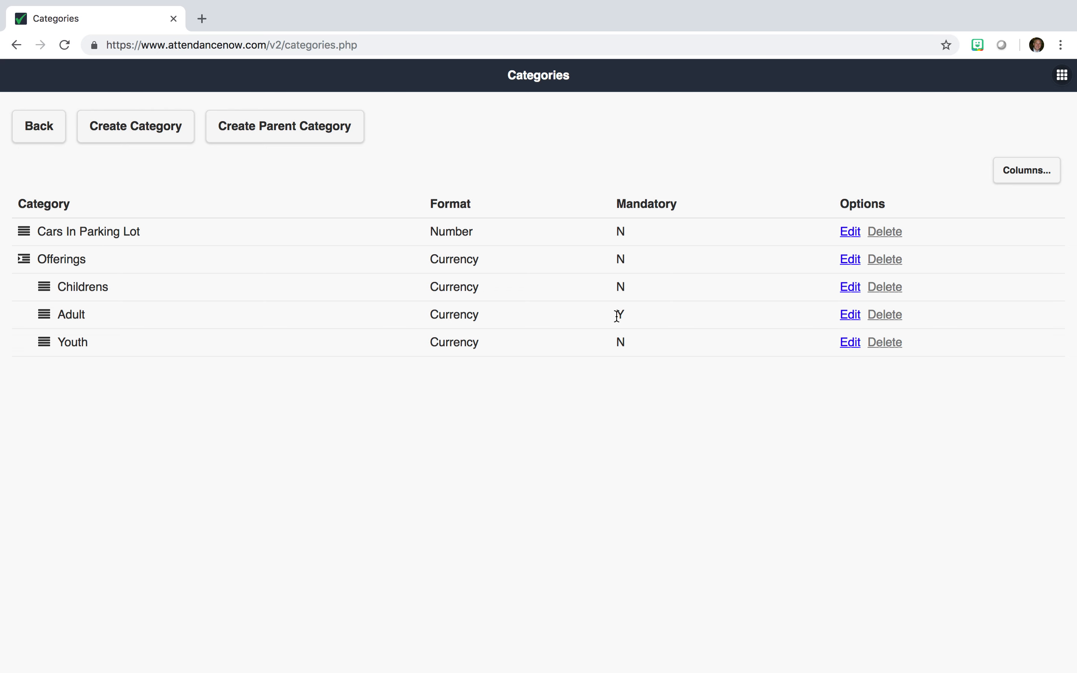
pyautogui.click(848, 316)
pyautogui.click(449, 251)
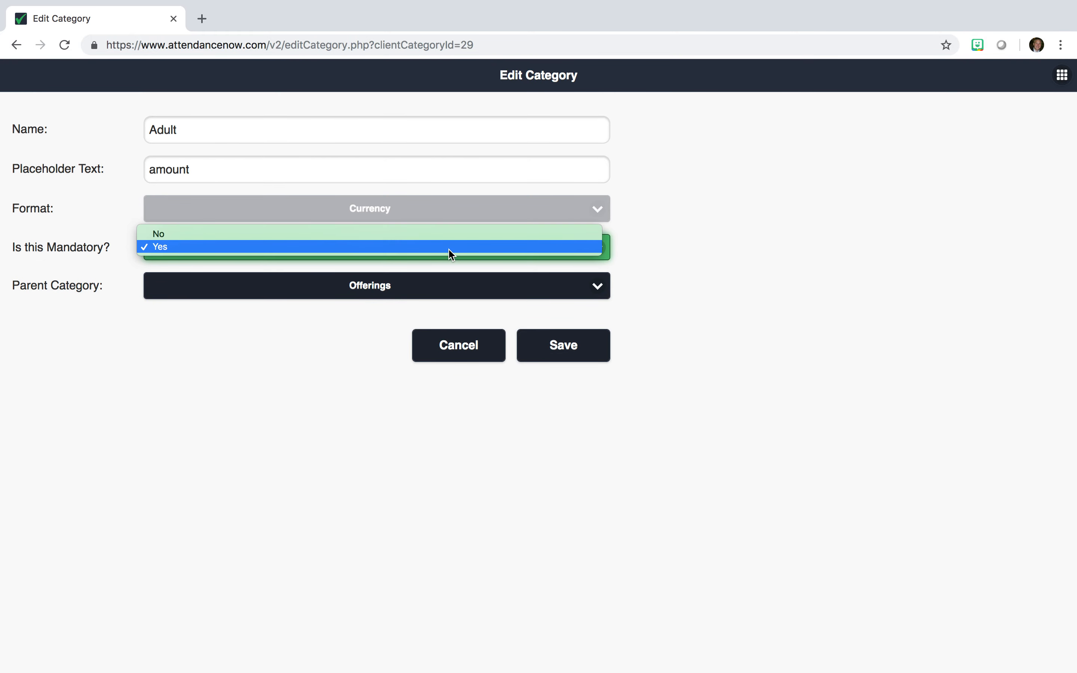
pyautogui.click(386, 232)
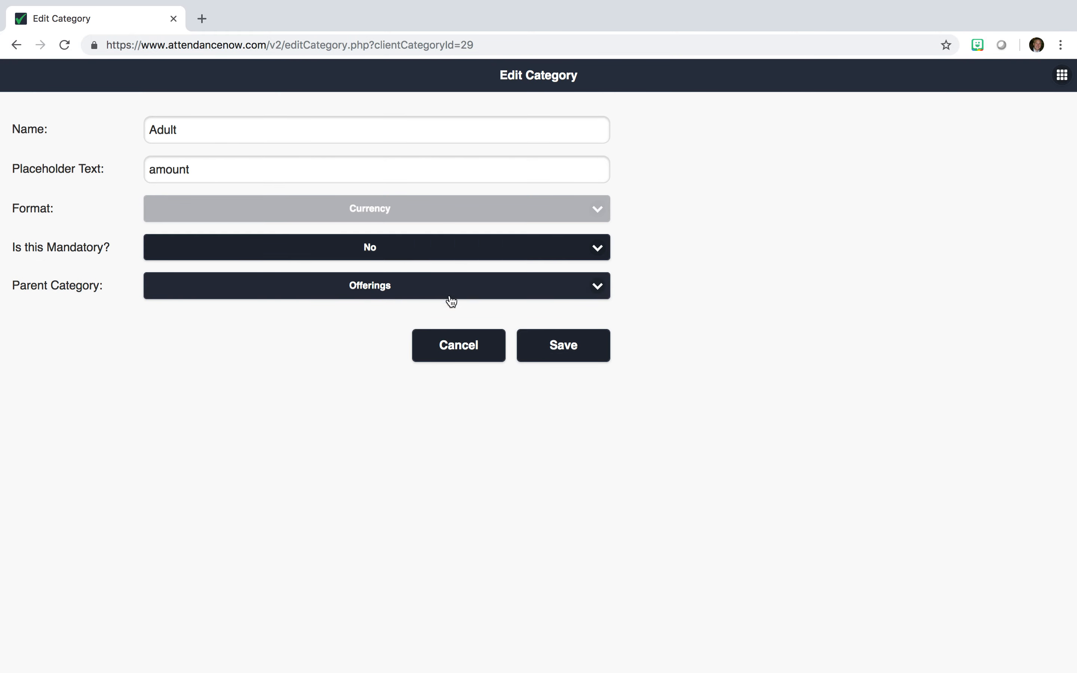
pyautogui.click(459, 351)
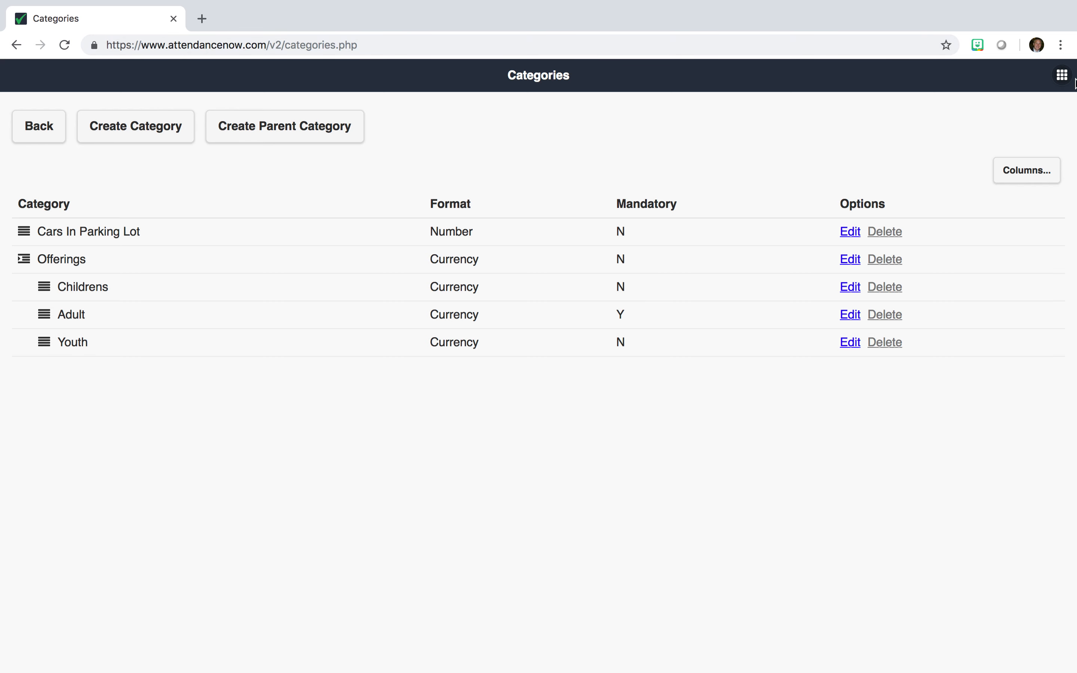
# Start a Track Data entry for the Sunday Morning service dated 11/25/2018 with 8 cars in the parking lot
pyautogui.click(1062, 77)
pyautogui.click(984, 117)
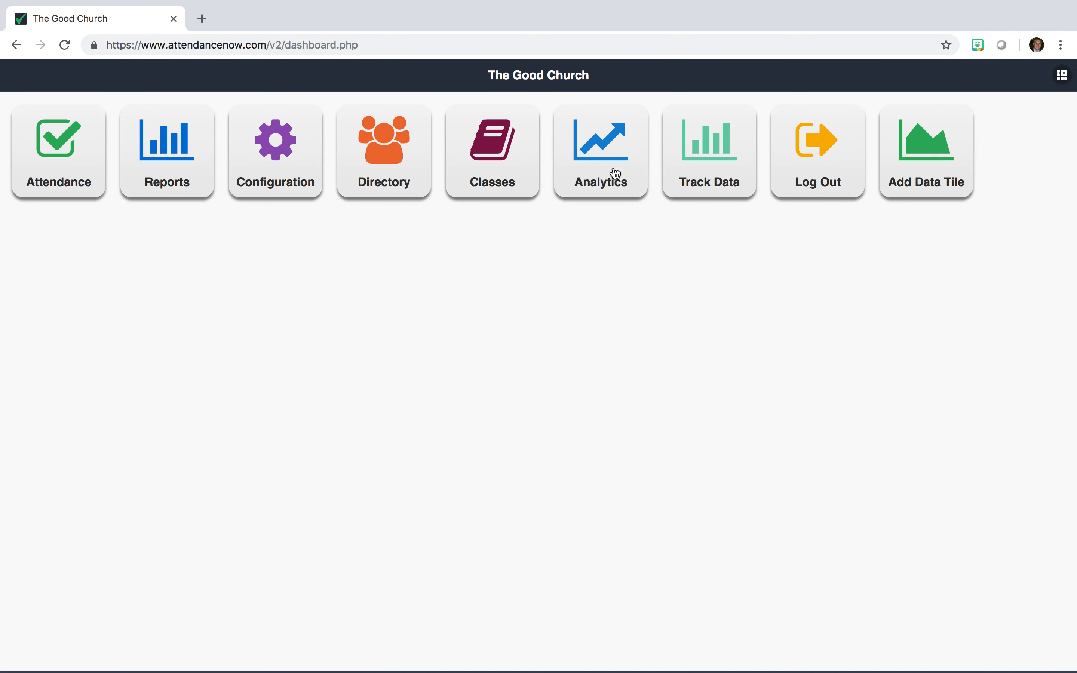
pyautogui.click(714, 184)
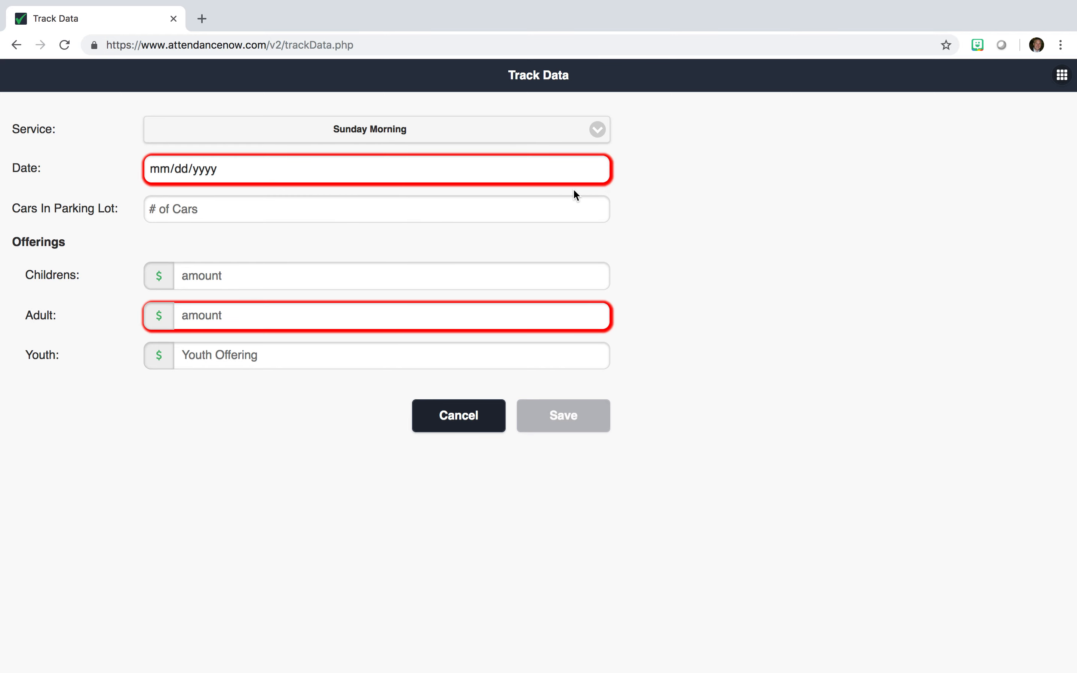
pyautogui.click(599, 168)
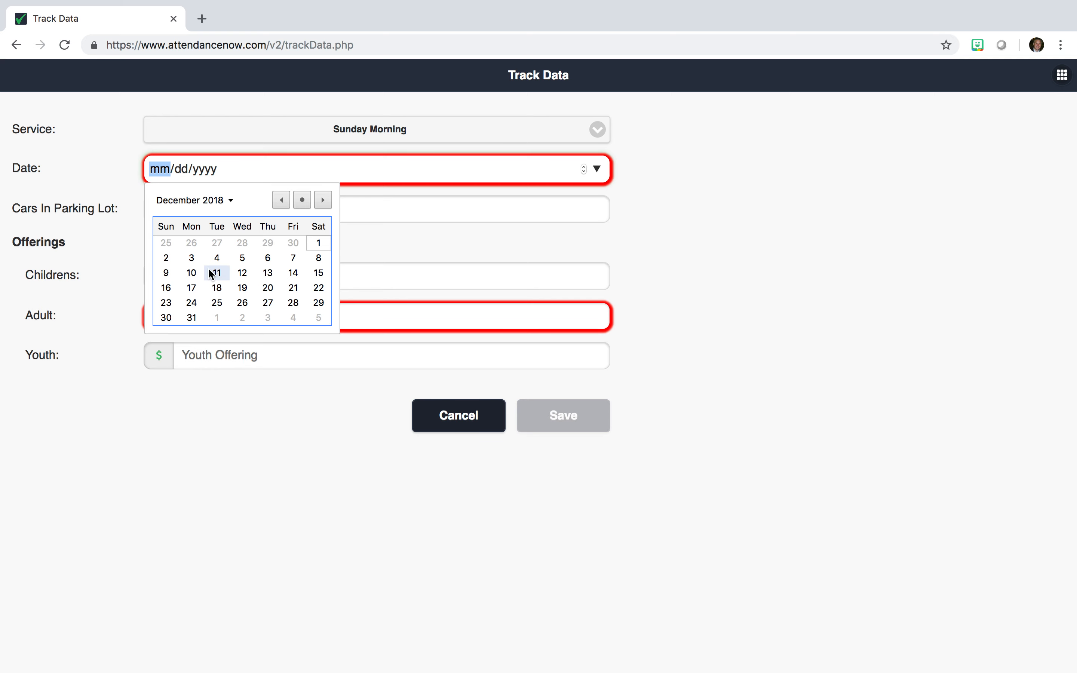
pyautogui.click(281, 202)
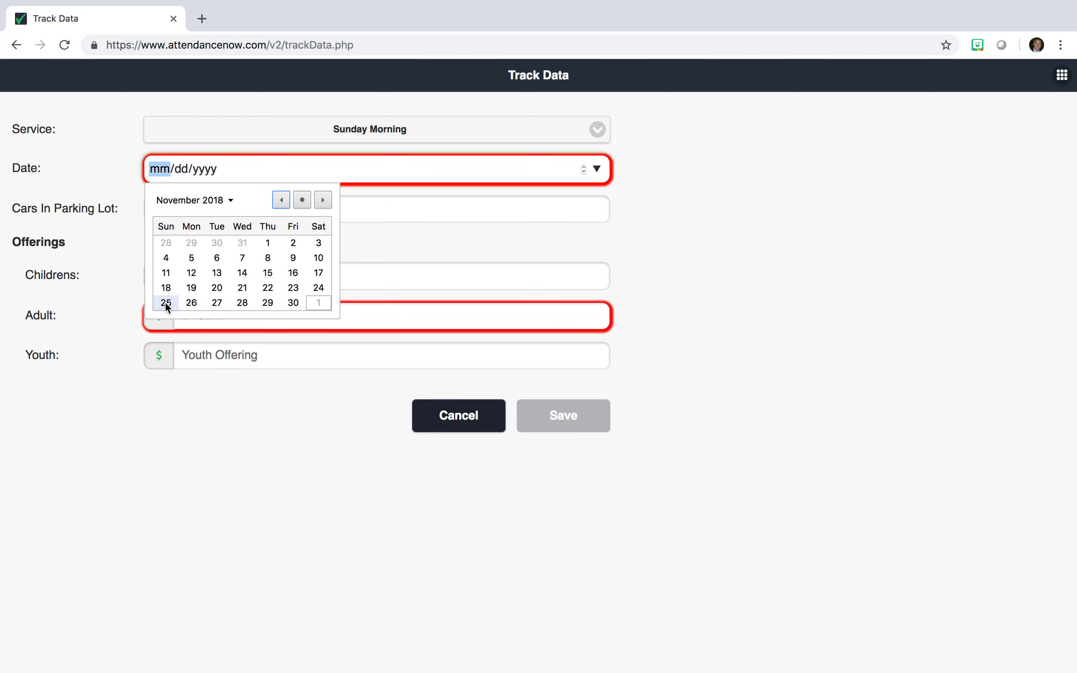
pyautogui.click(166, 303)
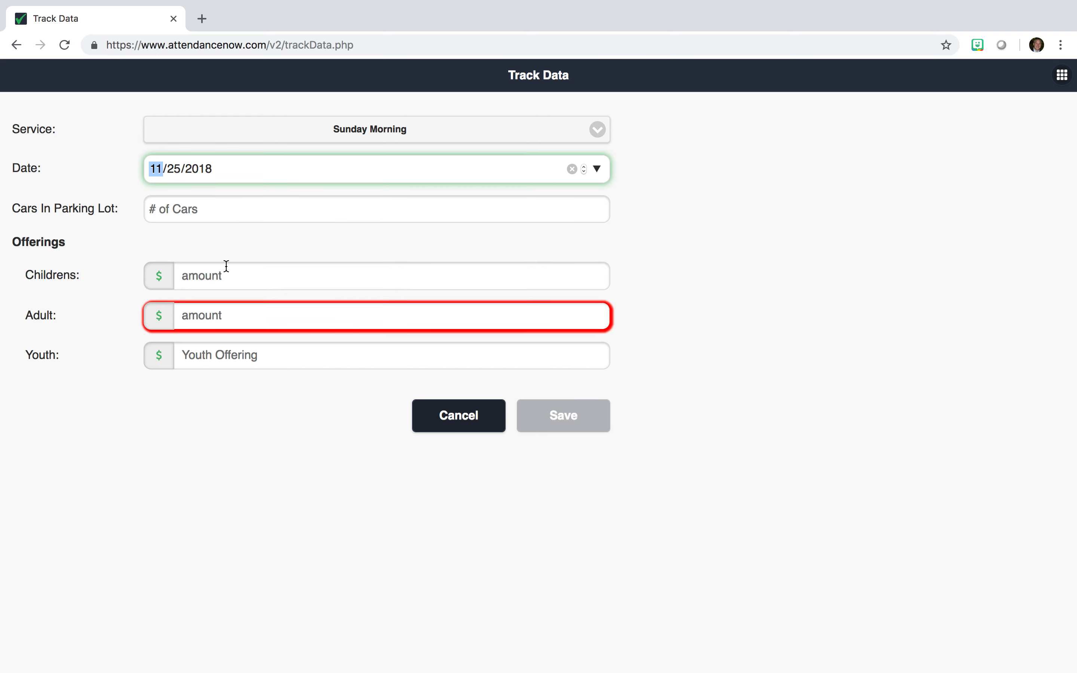
pyautogui.click(234, 210)
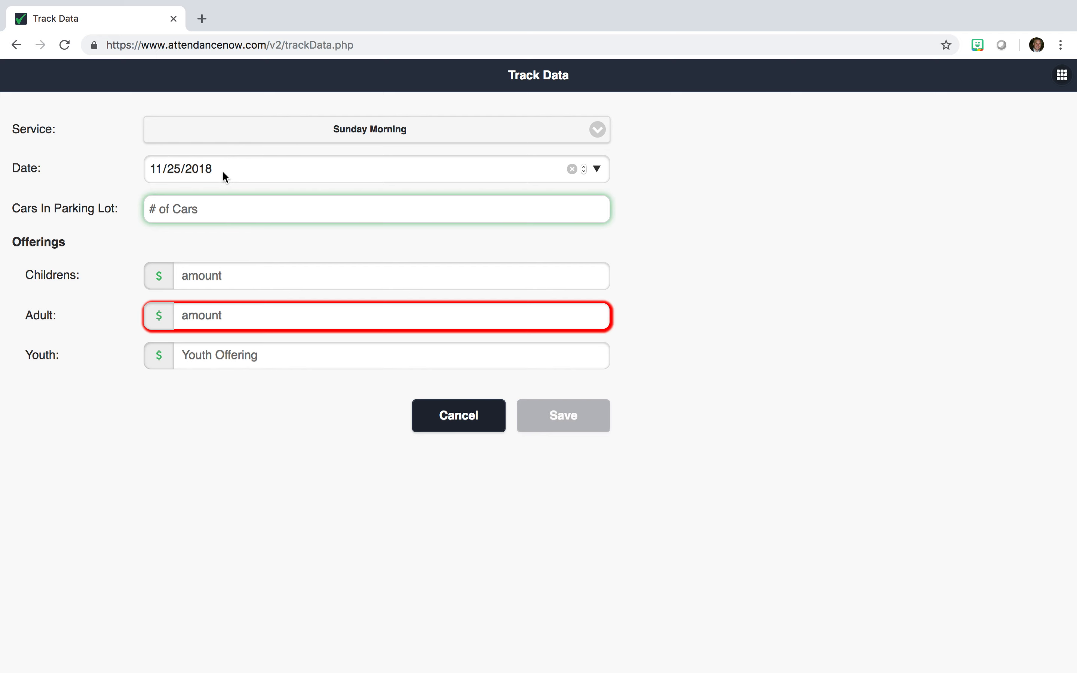
pyautogui.write('8')
# Enter offerings of 23.22 for Childrens, 550.10 for Adult and 175.00 for Youth, and save the entry
pyautogui.click(218, 268)
pyautogui.write('23.22')
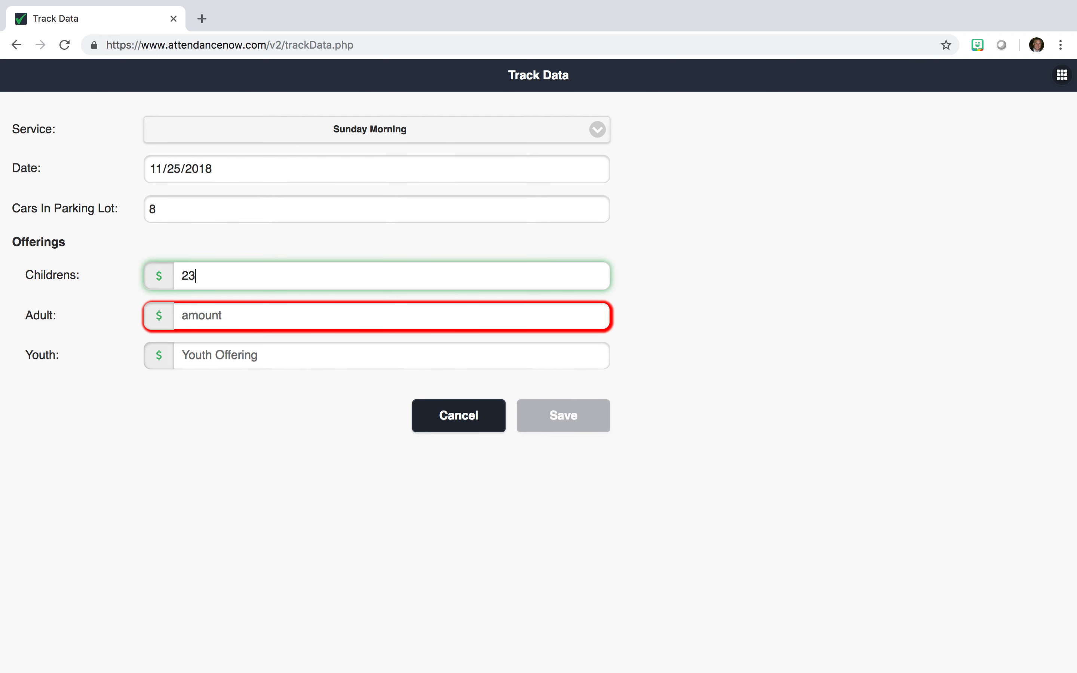
pyautogui.click(216, 313)
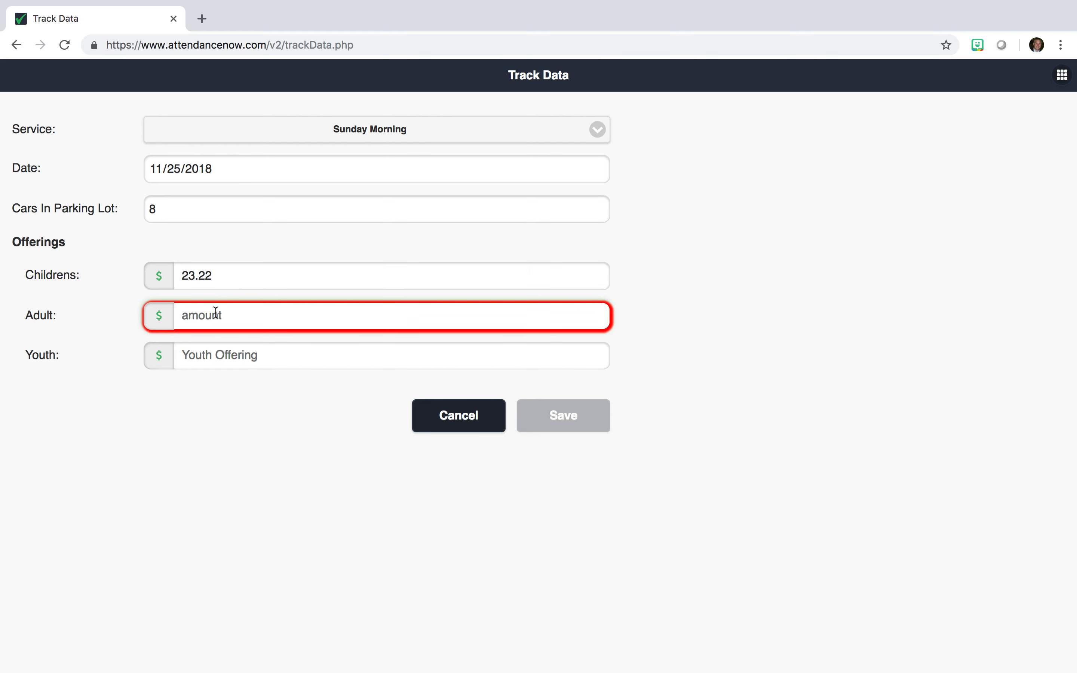
pyautogui.write('550.10')
pyautogui.press('Tab')
pyautogui.write('175.00')
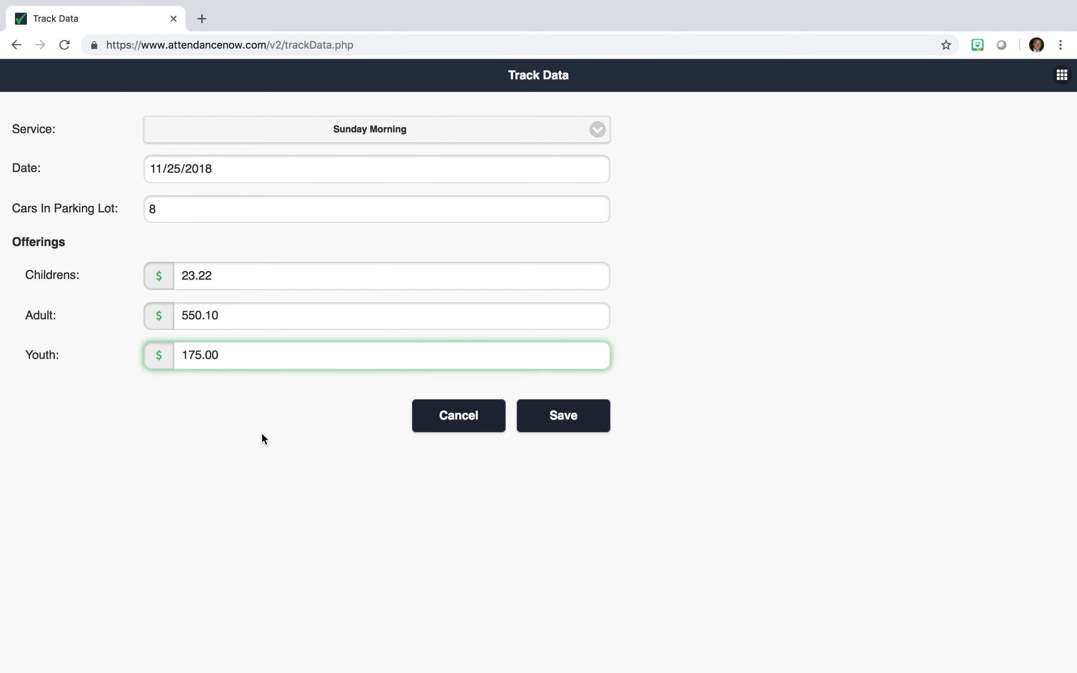
pyautogui.click(544, 412)
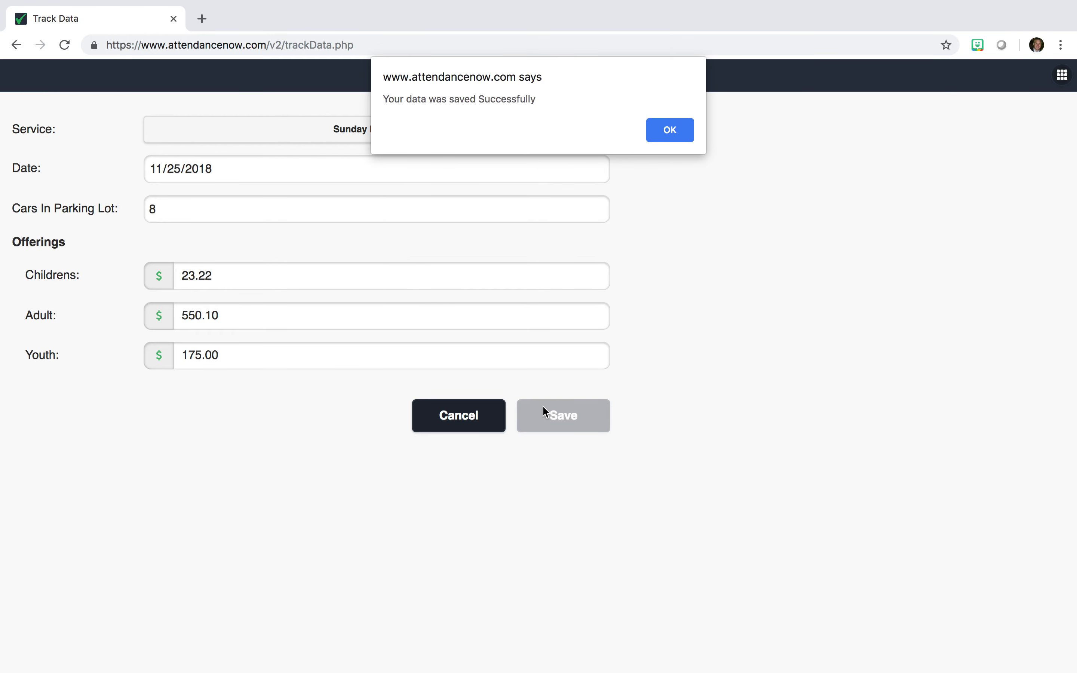
pyautogui.click(666, 138)
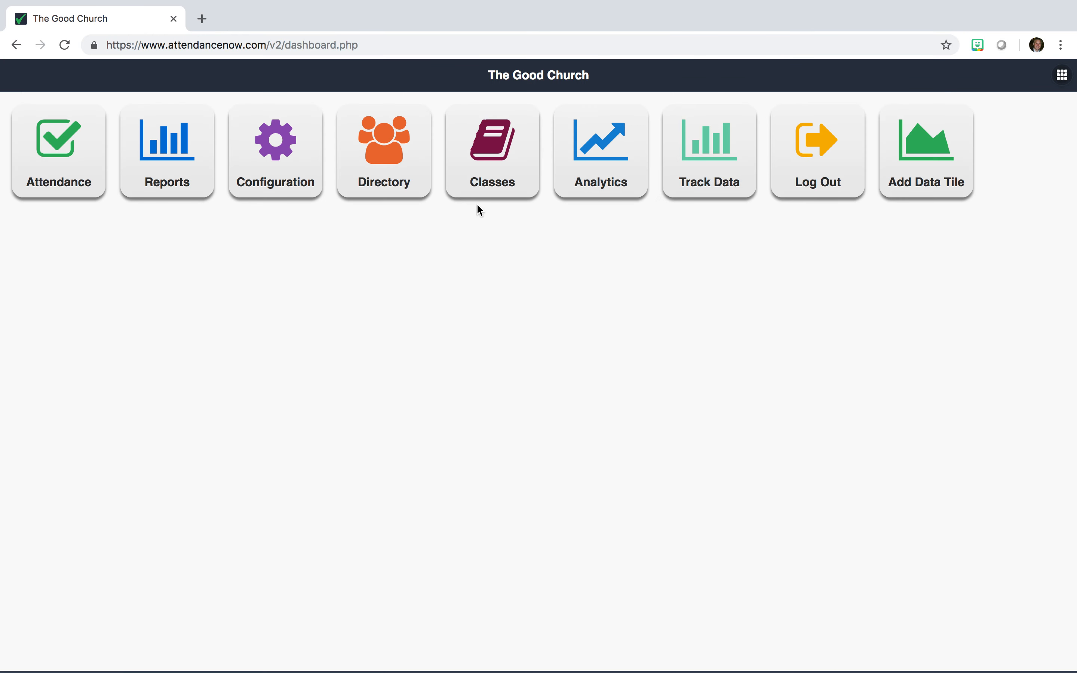
# Start another Sunday Morning Track Data entry dated 11/18/2018 with 12 cars in the parking lot
pyautogui.click(705, 175)
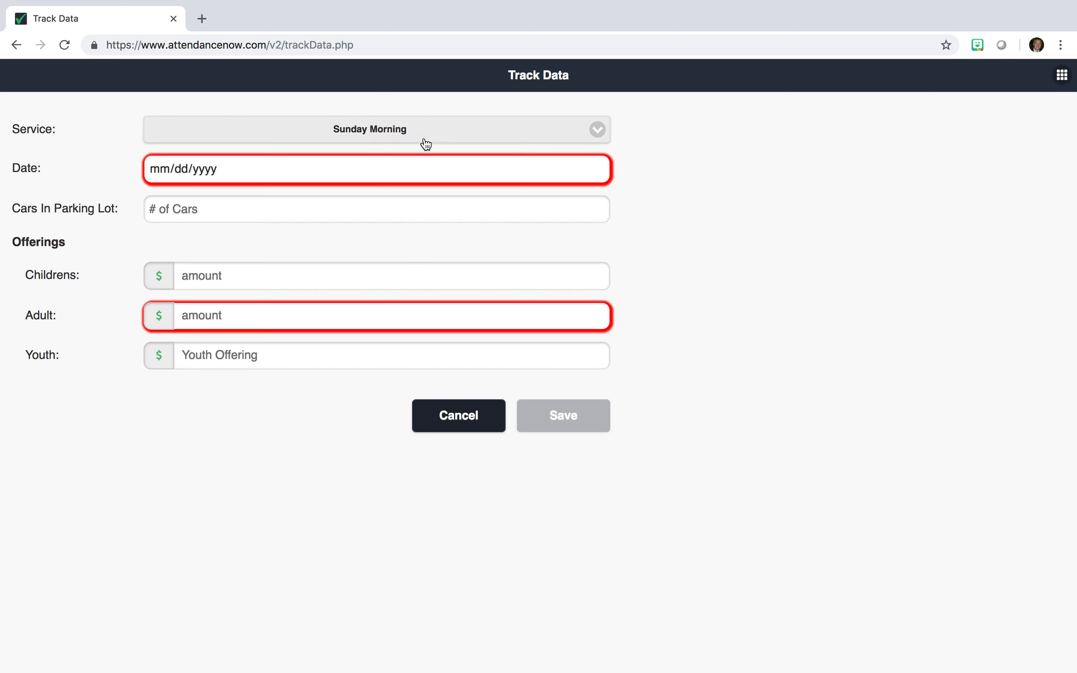
pyautogui.click(351, 166)
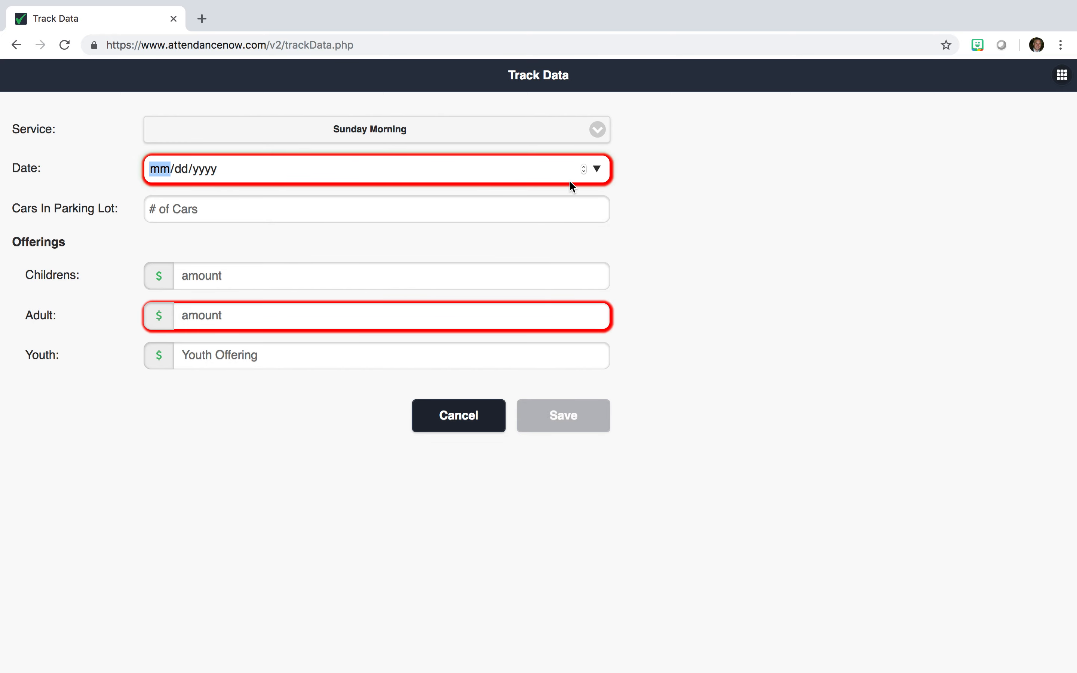
pyautogui.click(593, 171)
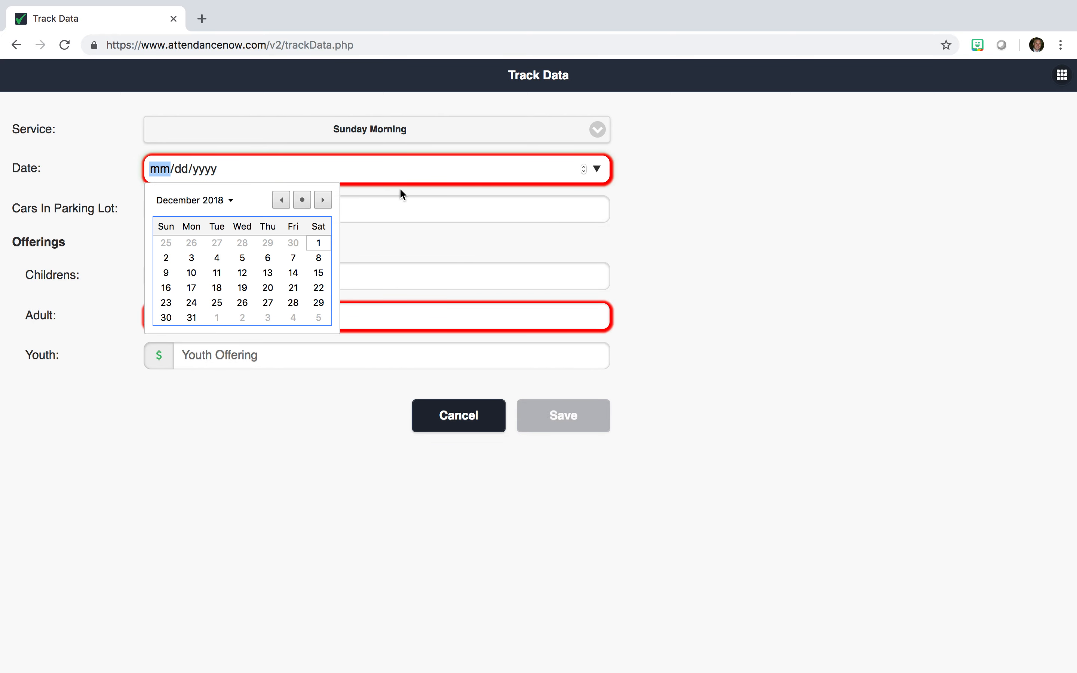
pyautogui.click(277, 203)
pyautogui.click(172, 288)
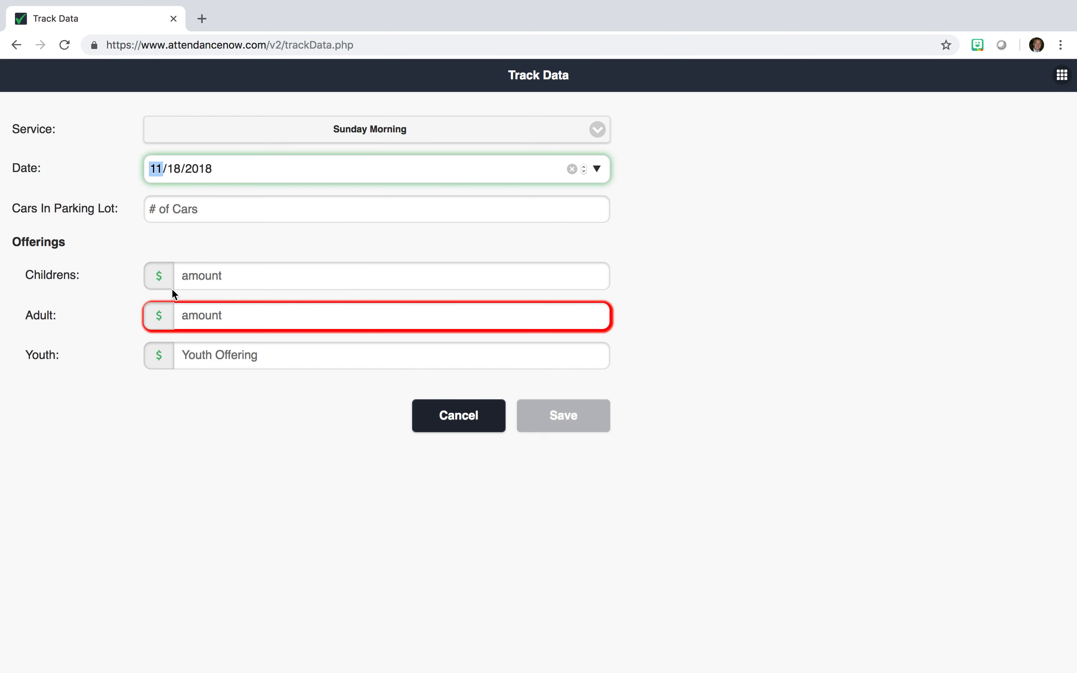
pyautogui.click(238, 205)
pyautogui.write('12')
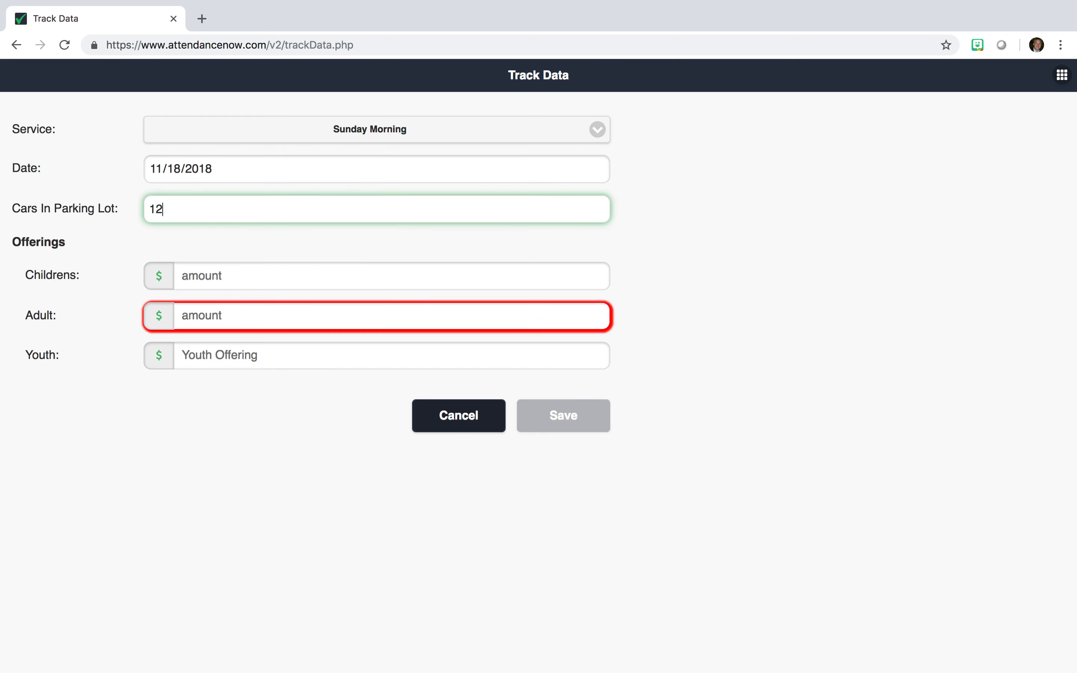
# Enter offerings of 23.22 for Childrens, 530.20 for Adult and 100.00 for Youth, and save the entry
pyautogui.click(214, 271)
pyautogui.write('23.22')
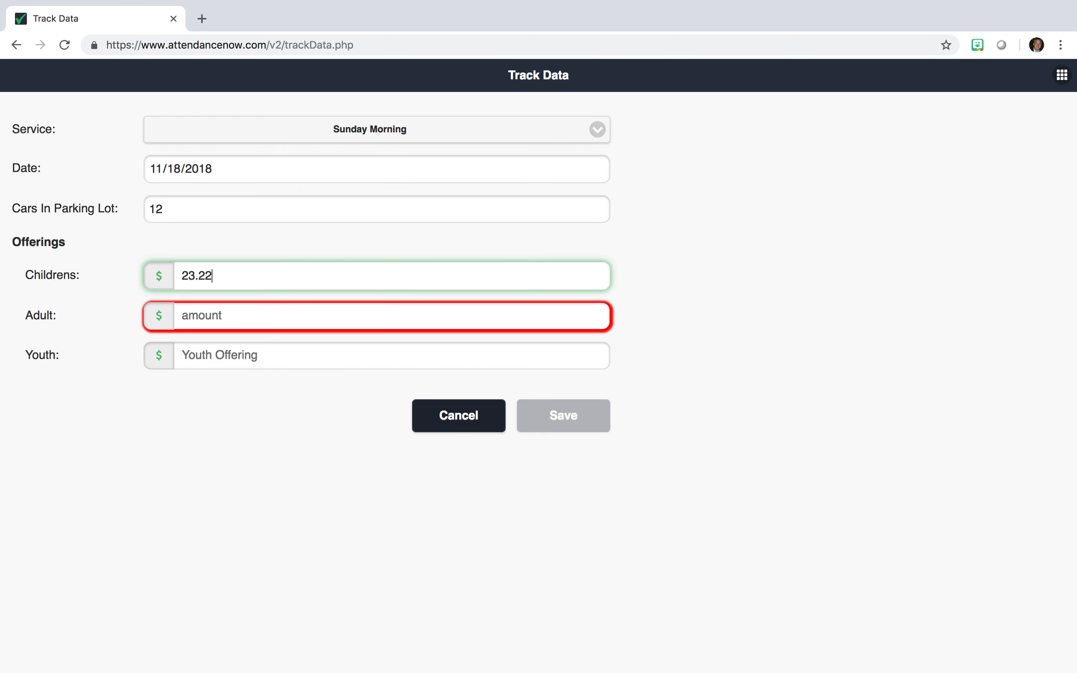
pyautogui.click(208, 310)
pyautogui.write('530.20')
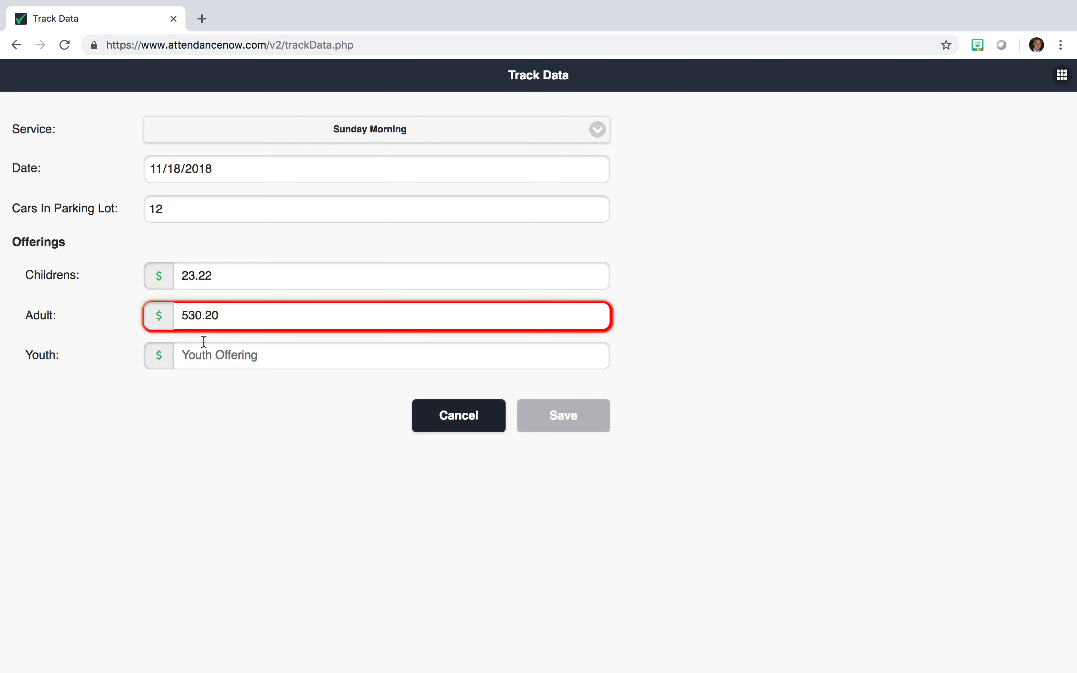
pyautogui.click(202, 354)
pyautogui.write('100.0')
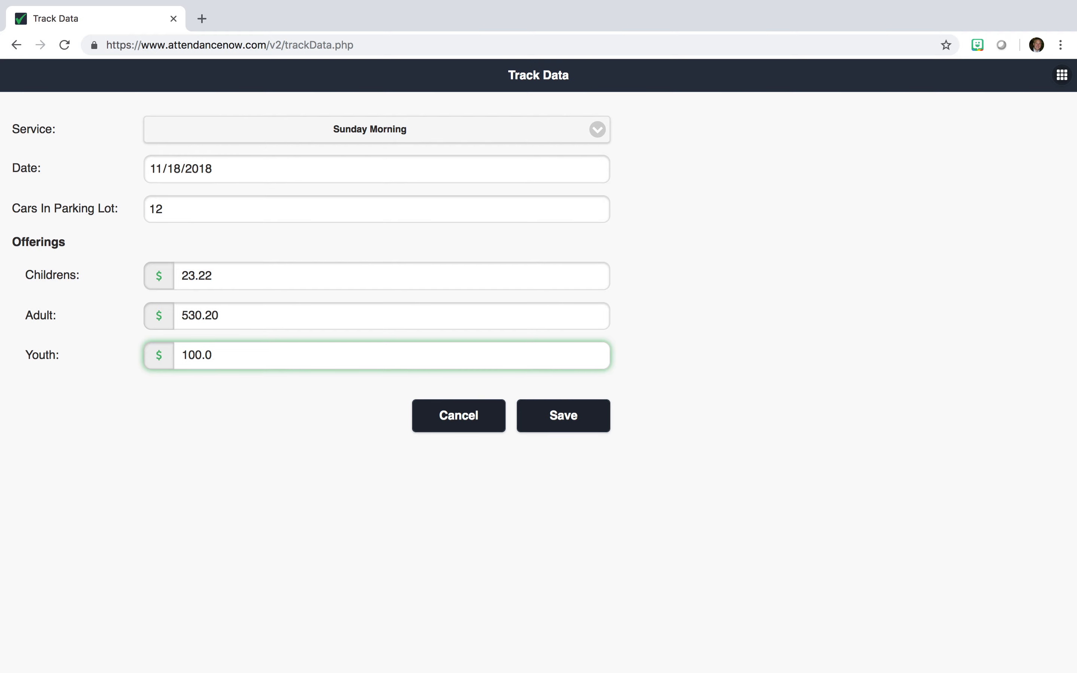
pyautogui.write('0')
pyautogui.click(548, 415)
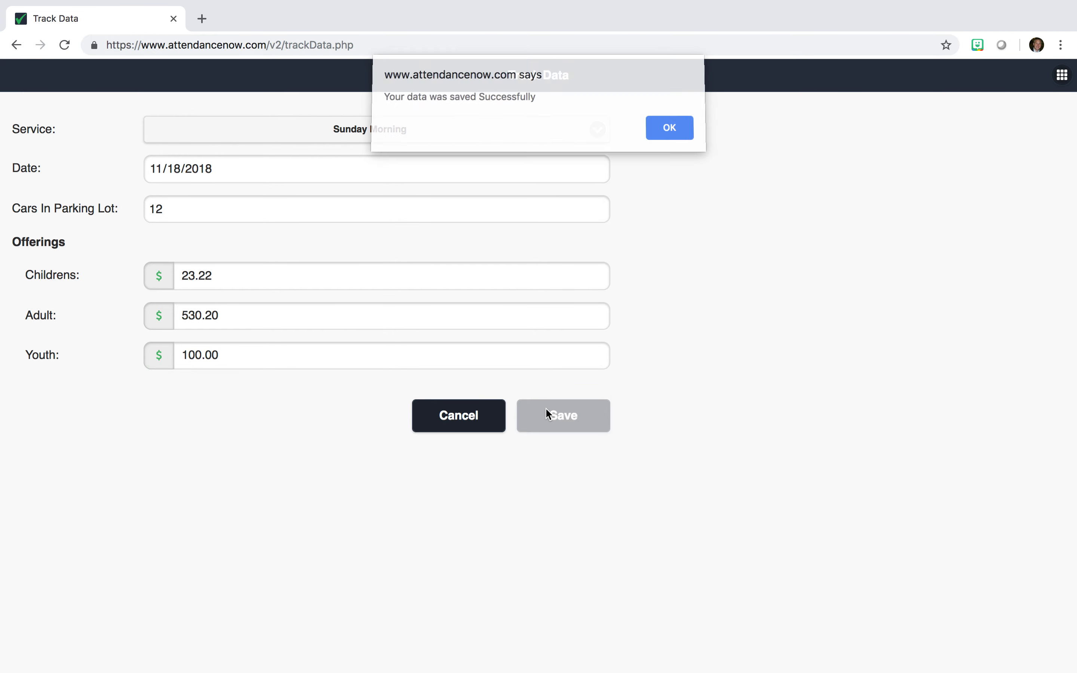
pyautogui.click(676, 136)
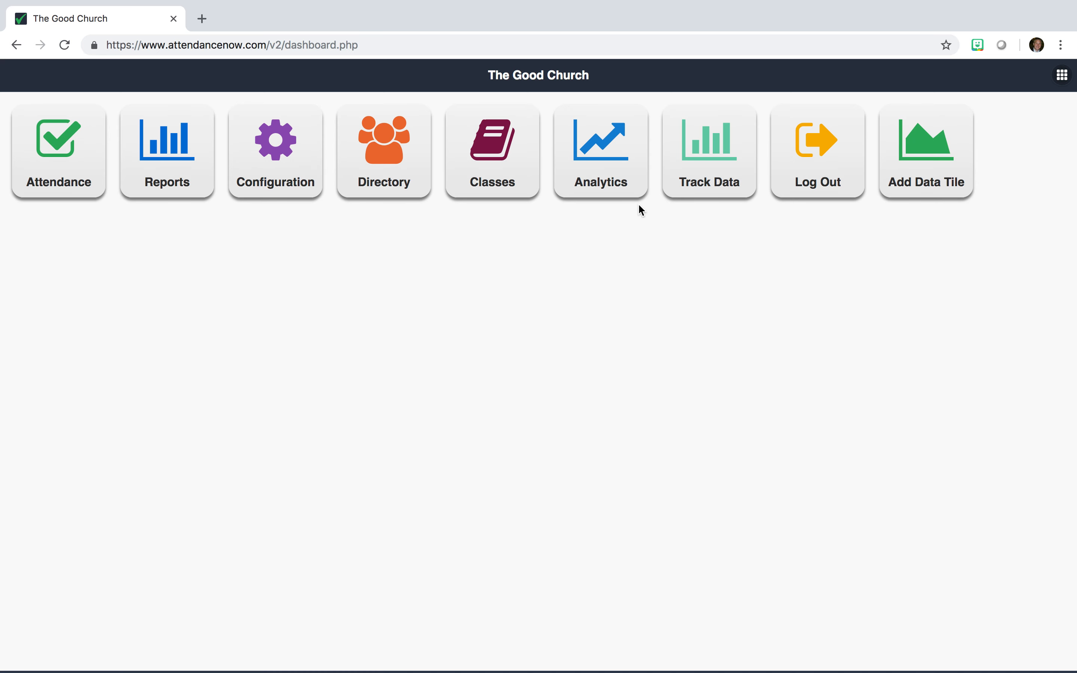
# Graph the Offerings category for the Sunday Morning service over the last 30 days in Category Reporting
pyautogui.click(188, 183)
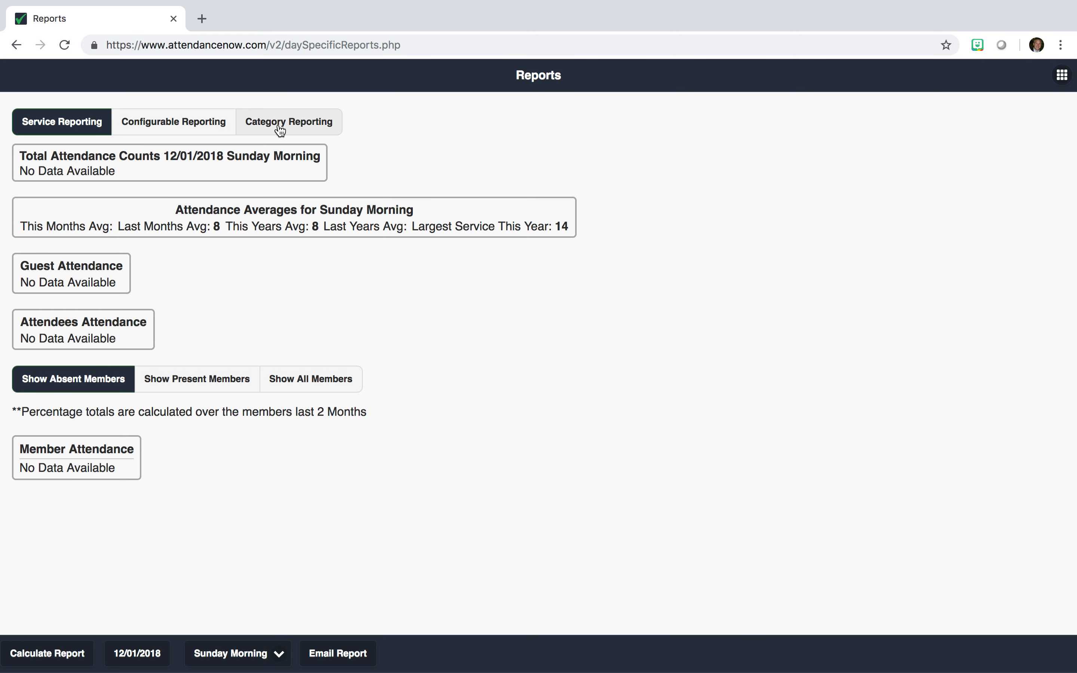
pyautogui.click(280, 130)
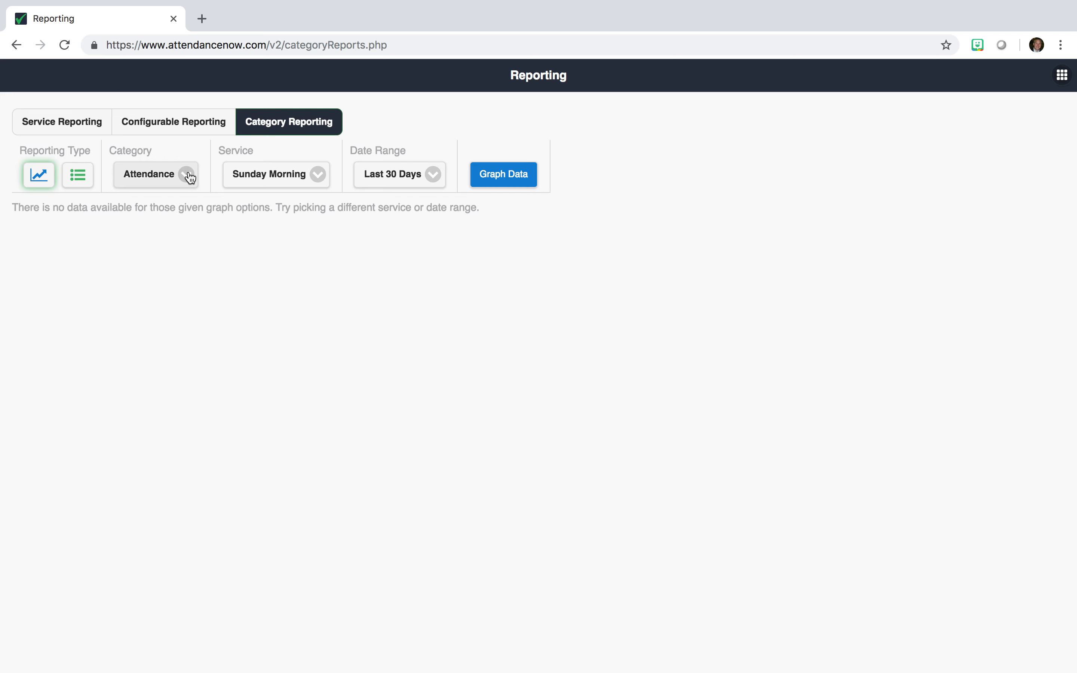
pyautogui.click(192, 176)
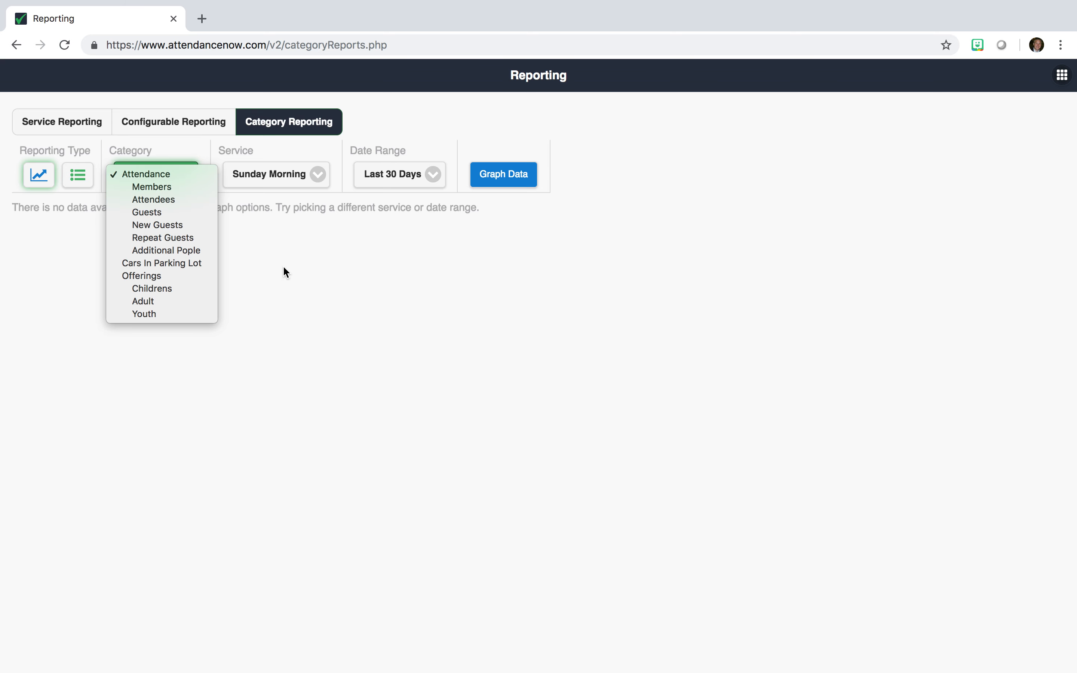
pyautogui.click(186, 281)
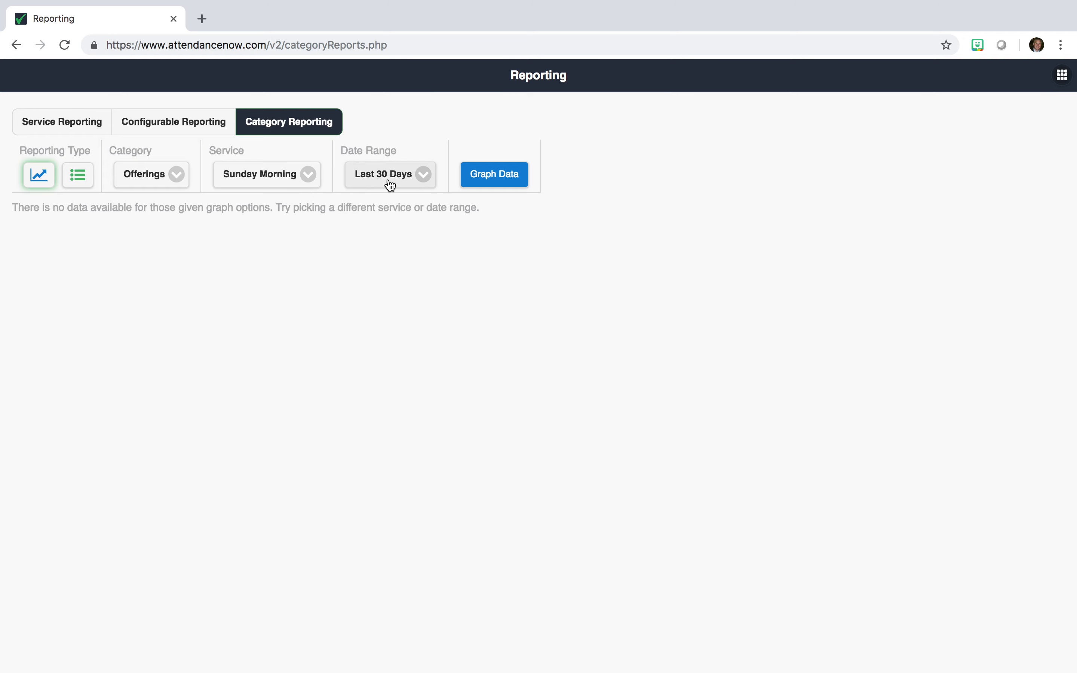
pyautogui.click(494, 174)
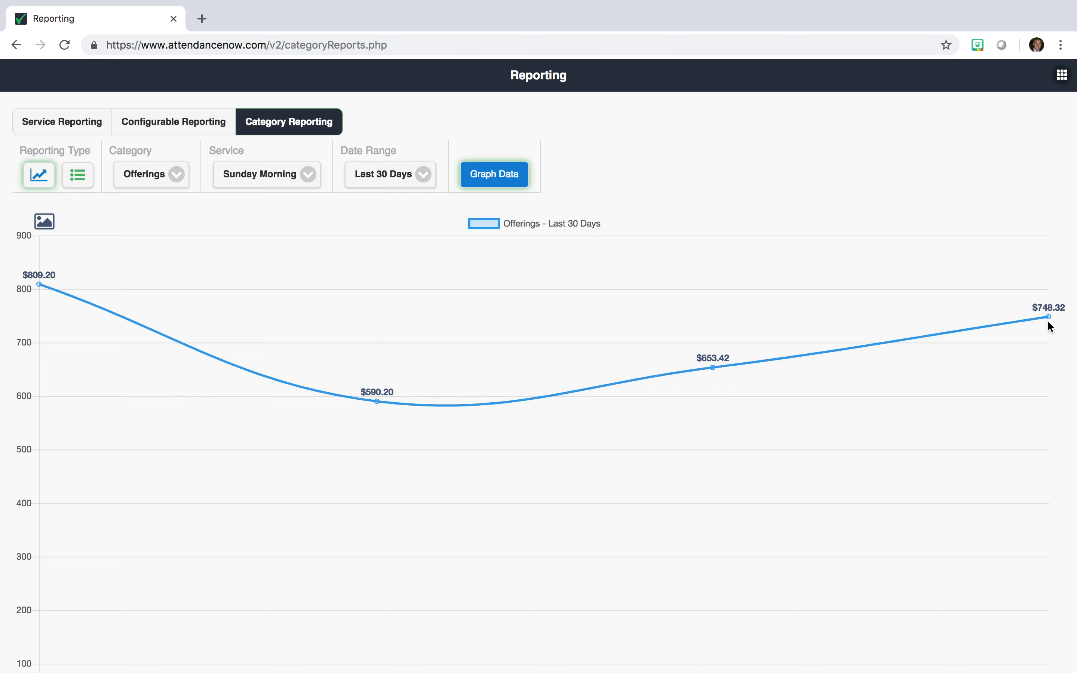
pyautogui.moveTo(1048, 320)
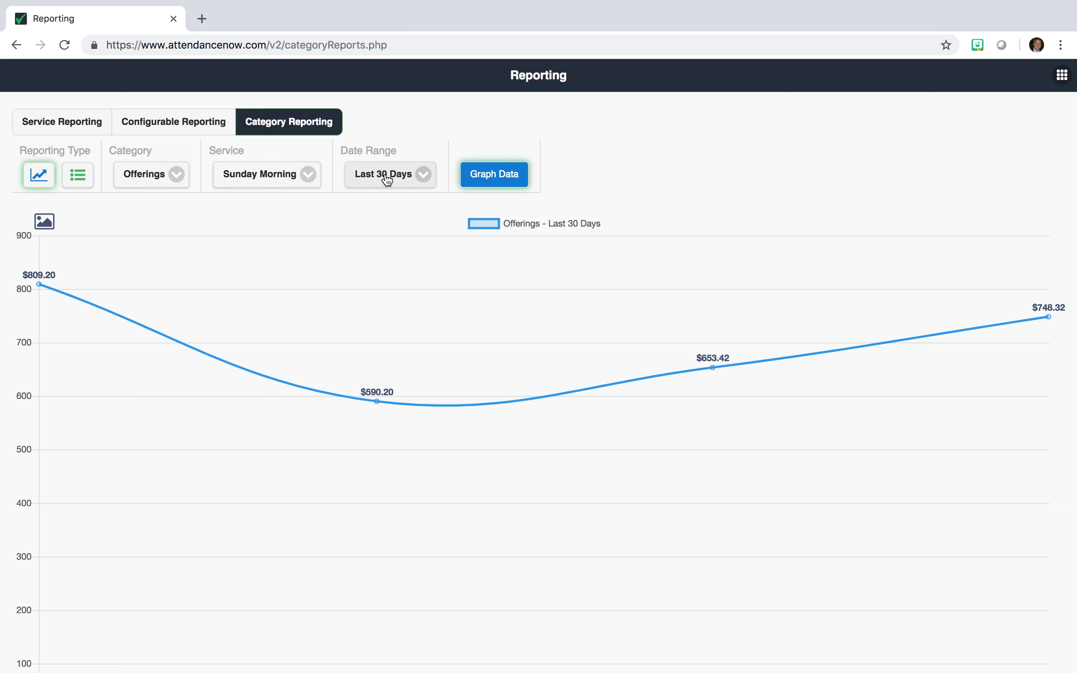
# Graph only the Childrens offerings for Sunday Morning over the last 30 days
pyautogui.click(173, 175)
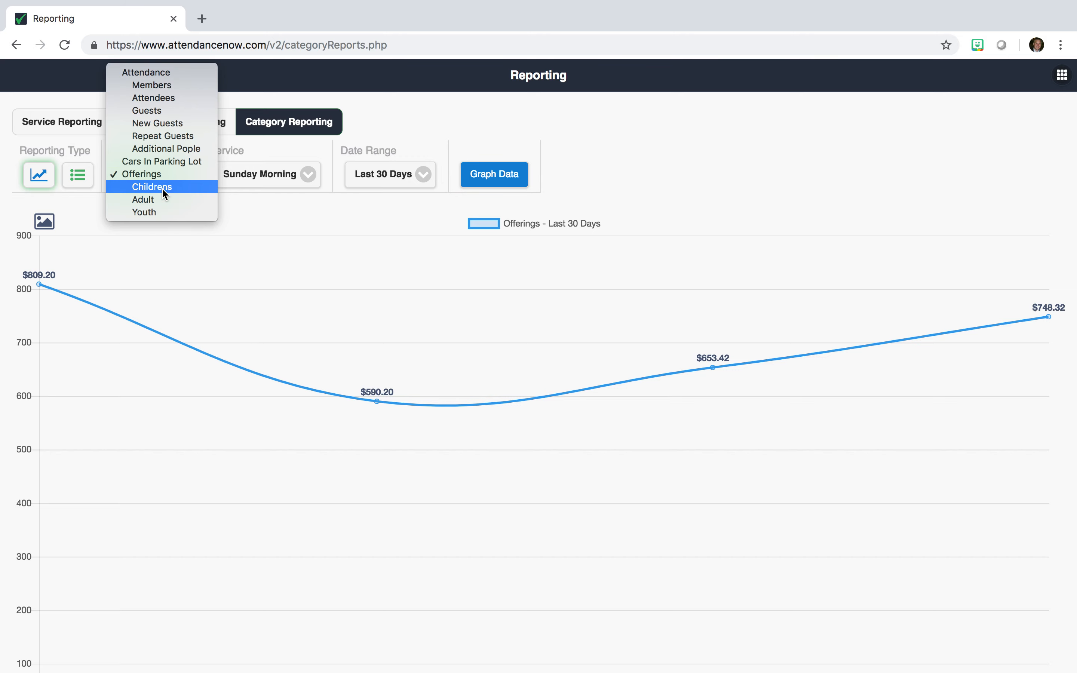
pyautogui.click(162, 187)
pyautogui.click(514, 177)
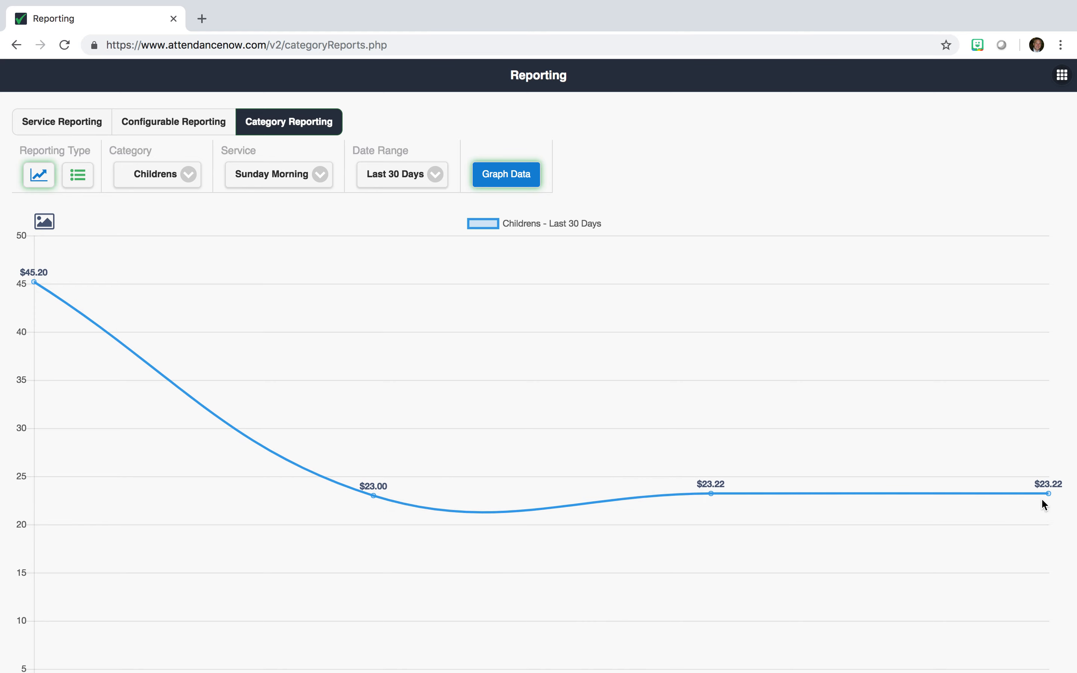
pyautogui.moveTo(1046, 495)
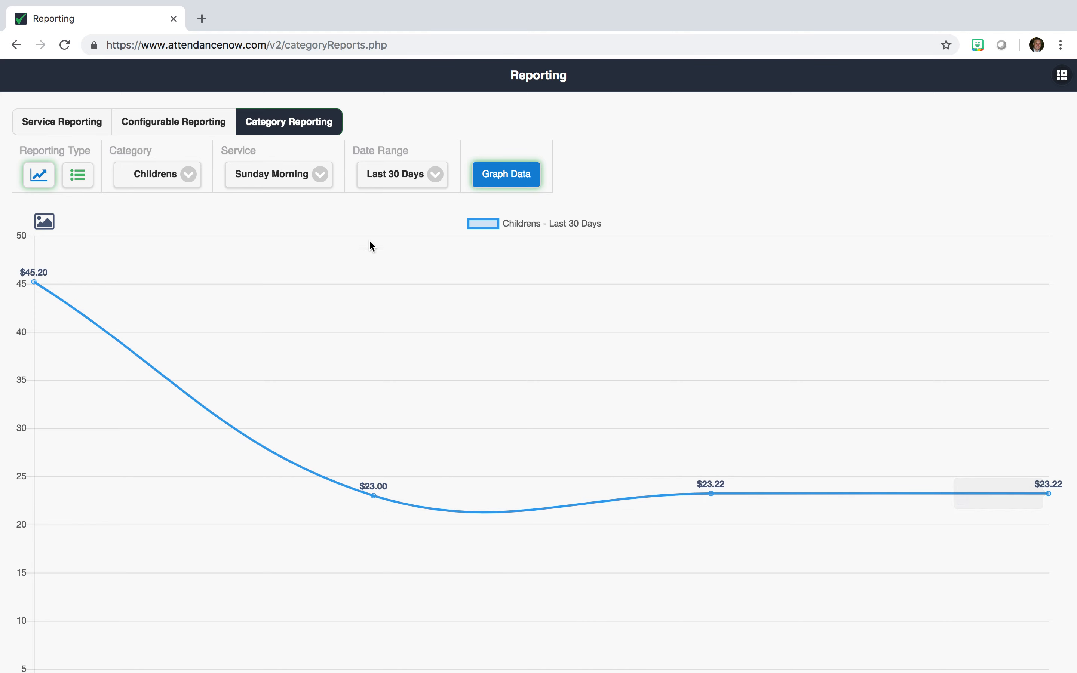
# Graph the Adult offerings and then the Youth offerings for Sunday Morning over the last 30 days
pyautogui.click(185, 175)
pyautogui.click(173, 188)
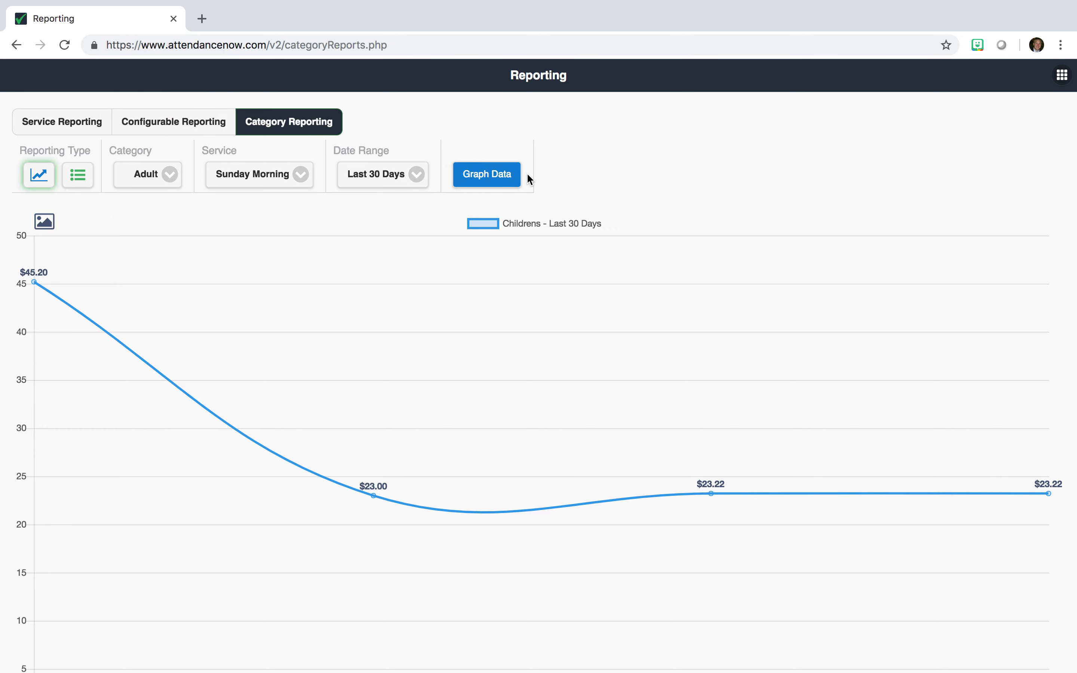
pyautogui.click(490, 179)
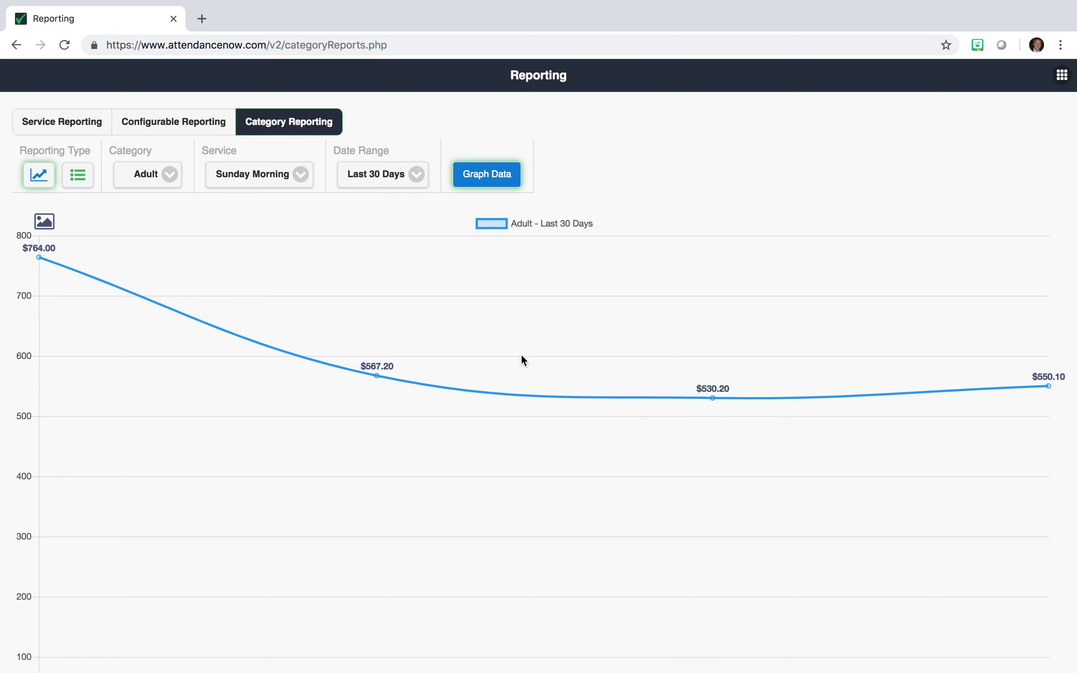
pyautogui.click(180, 173)
pyautogui.click(177, 186)
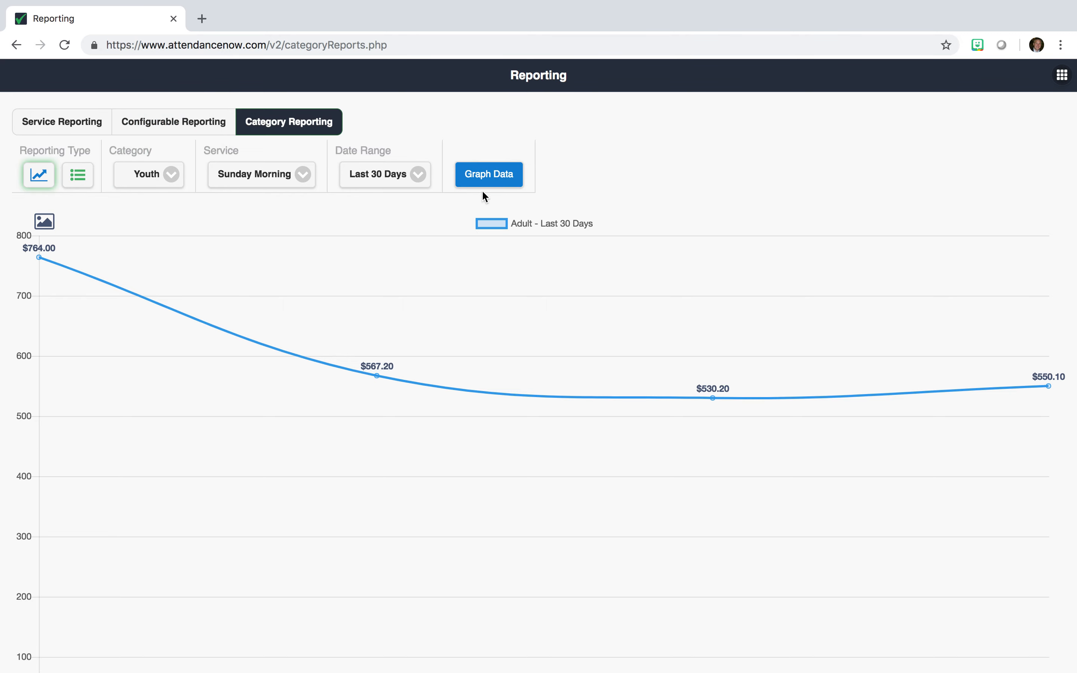
pyautogui.click(499, 178)
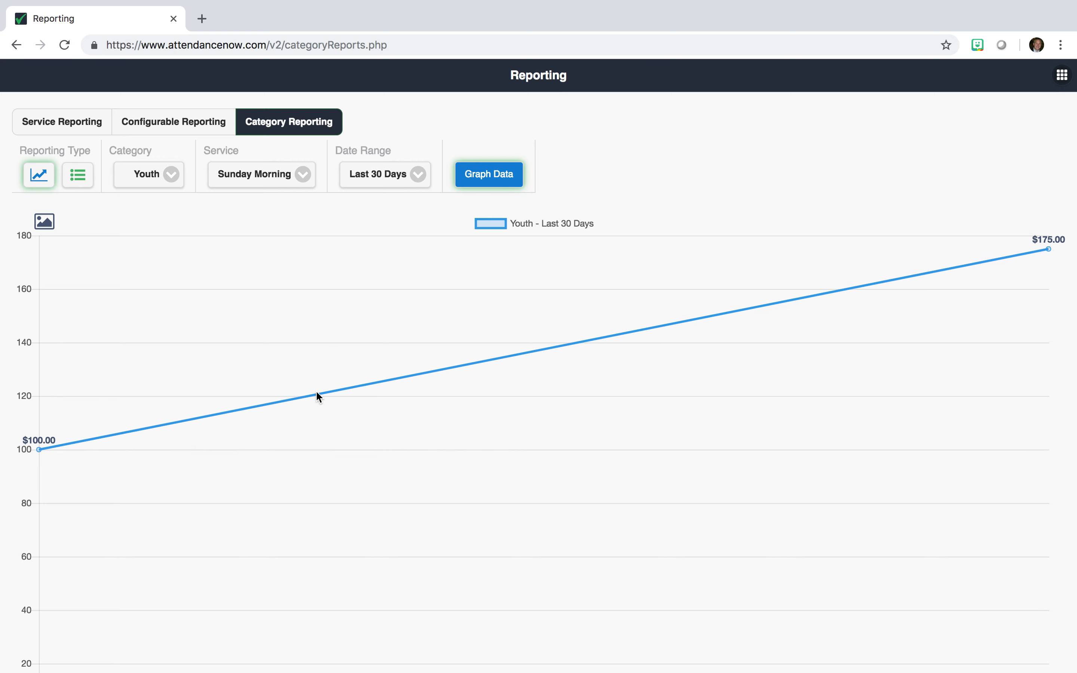
# Switch the category report to list form and list the Sunday Morning Offerings for the last 30 days
pyautogui.click(77, 183)
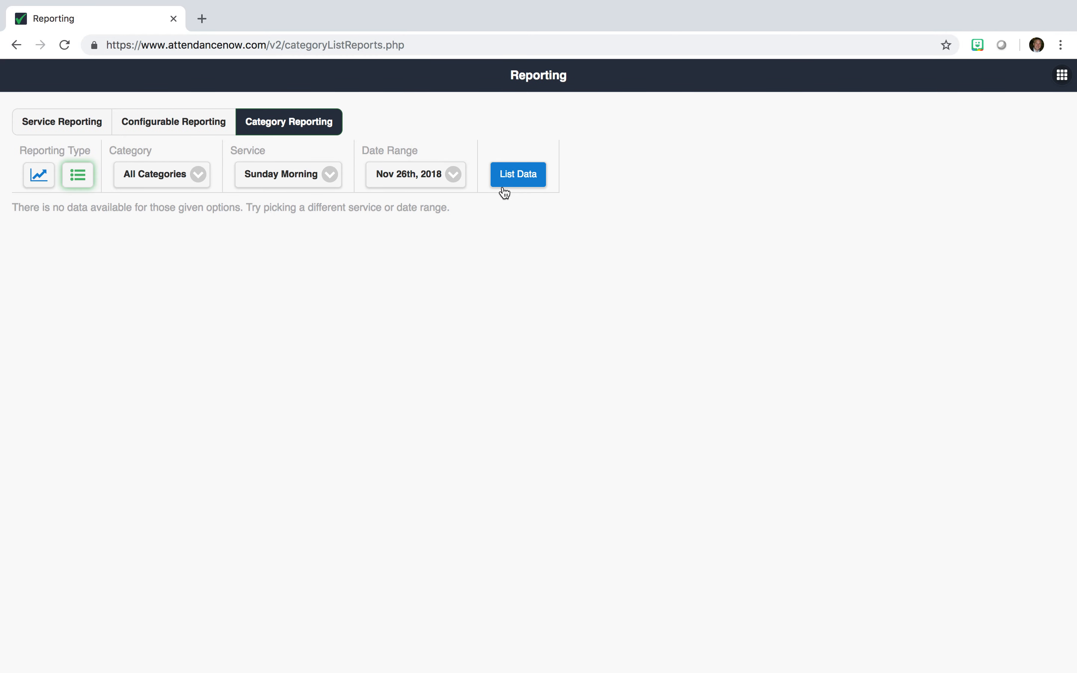
pyautogui.click(431, 178)
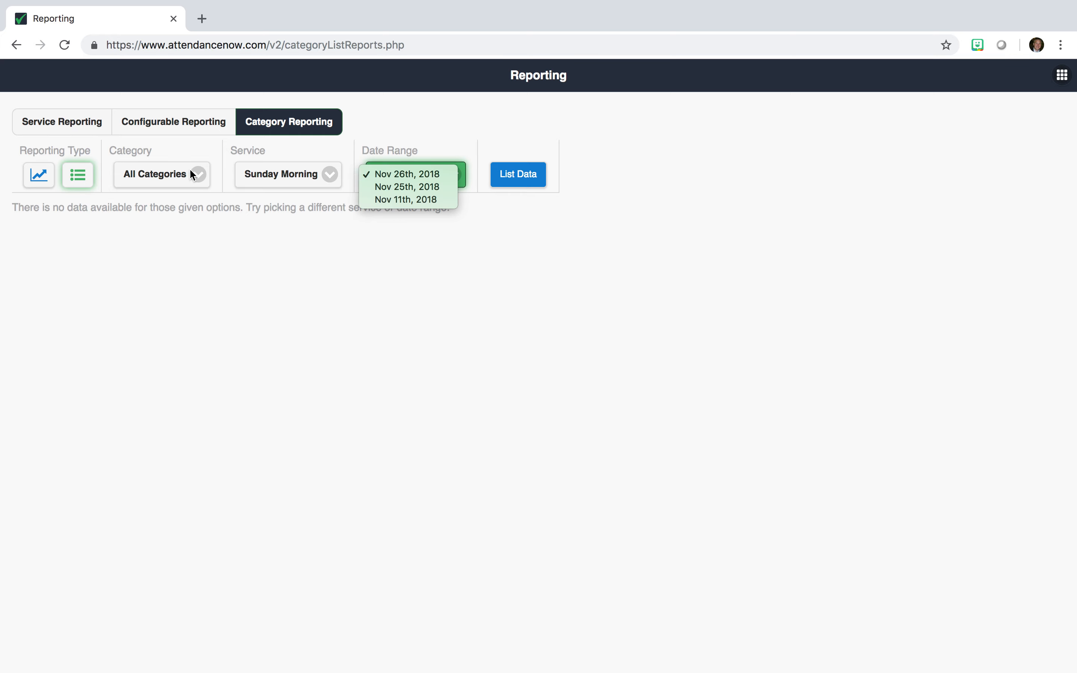
pyautogui.click(179, 173)
pyautogui.click(178, 175)
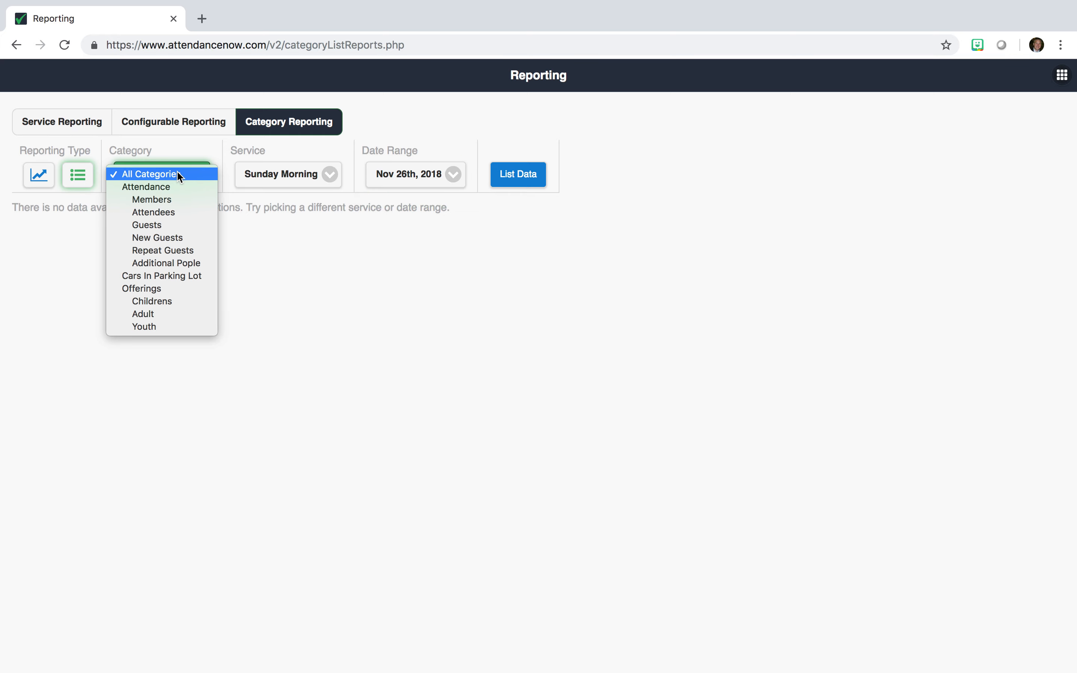
pyautogui.click(164, 289)
pyautogui.click(424, 176)
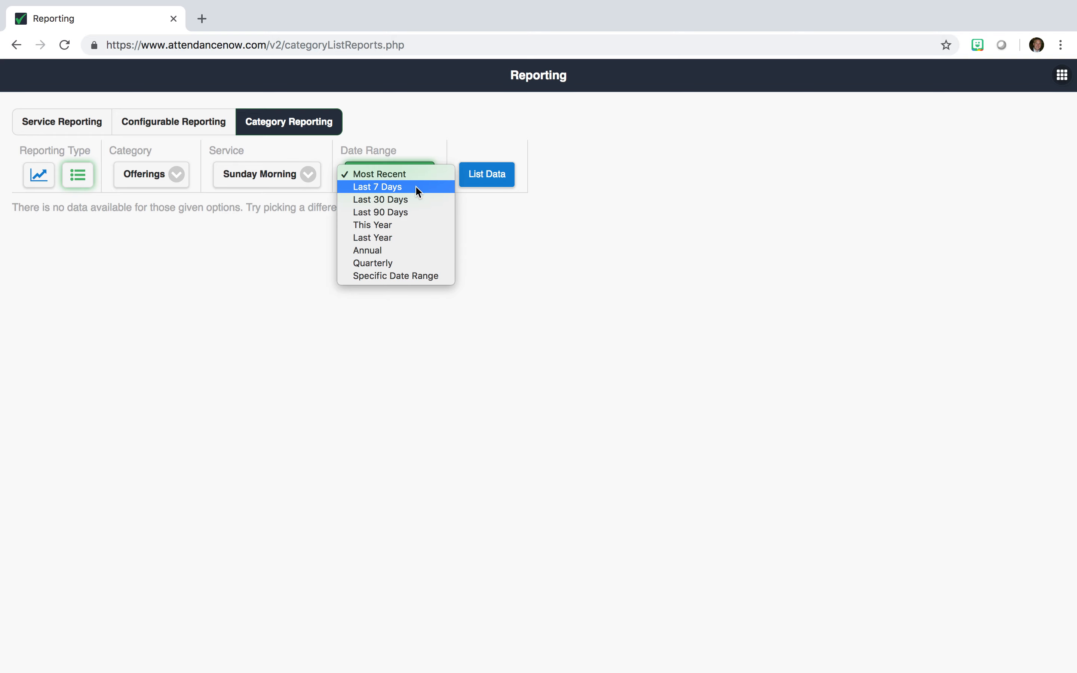
pyautogui.click(408, 198)
pyautogui.click(485, 183)
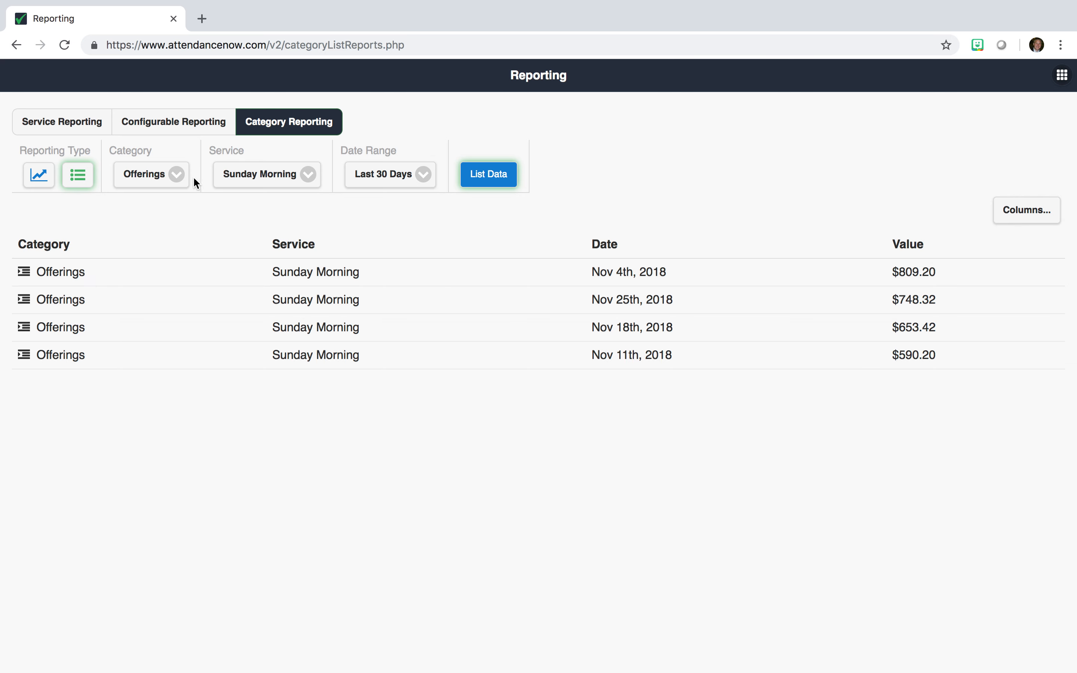
# List only the Youth offerings for Sunday Morning over the last 30 days
pyautogui.click(182, 178)
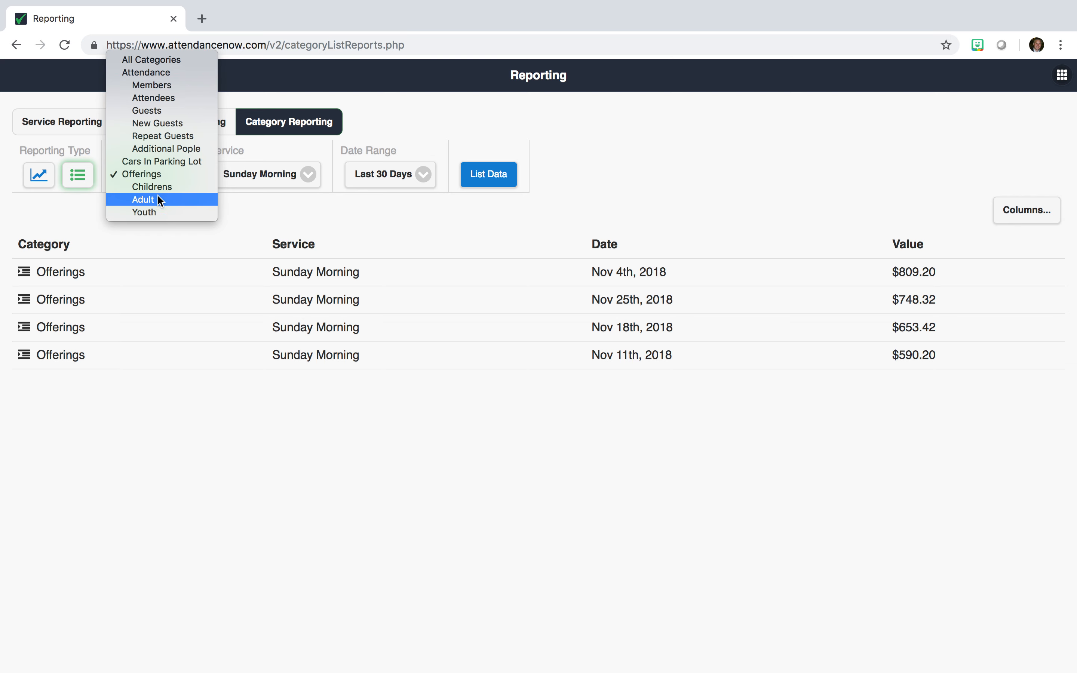
pyautogui.click(138, 176)
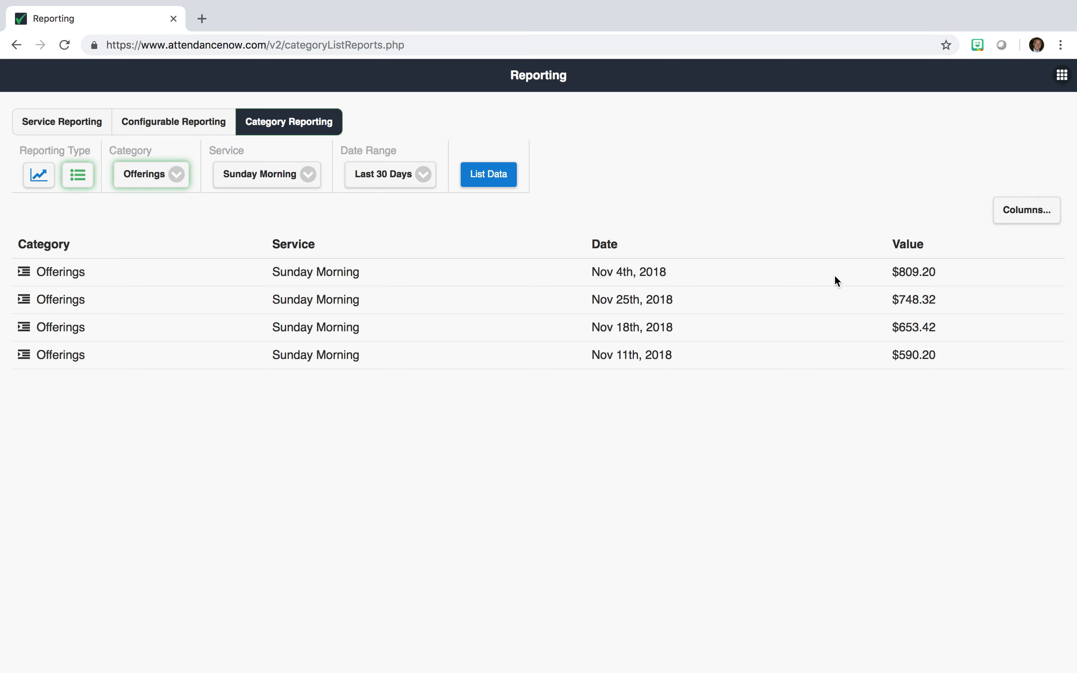
pyautogui.click(176, 175)
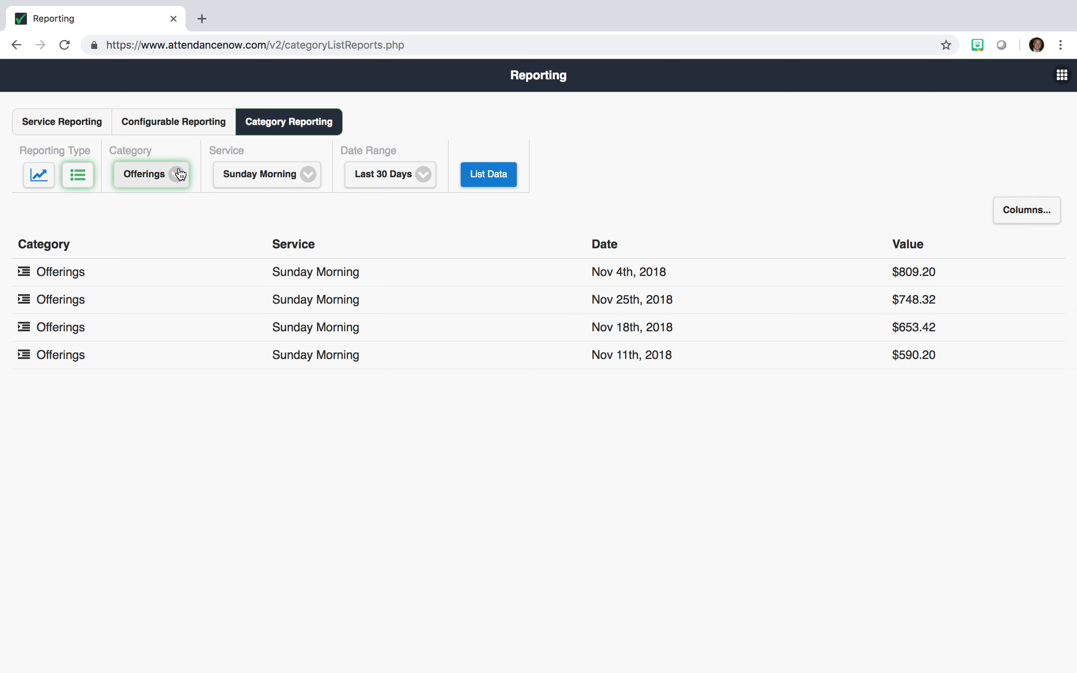
pyautogui.click(154, 209)
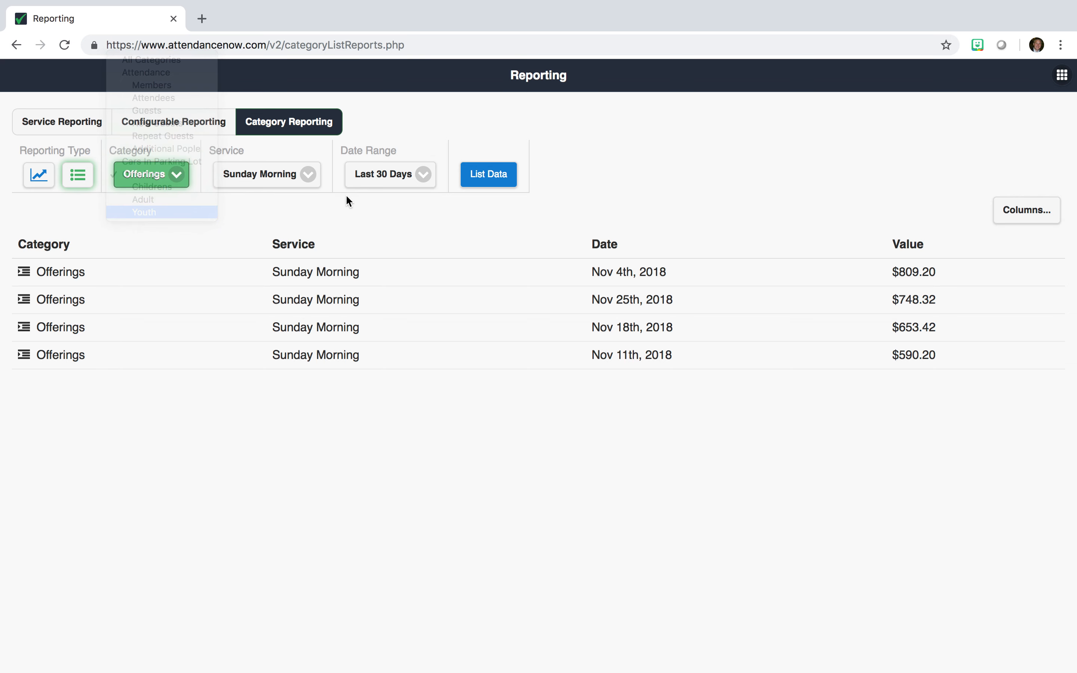
pyautogui.click(476, 183)
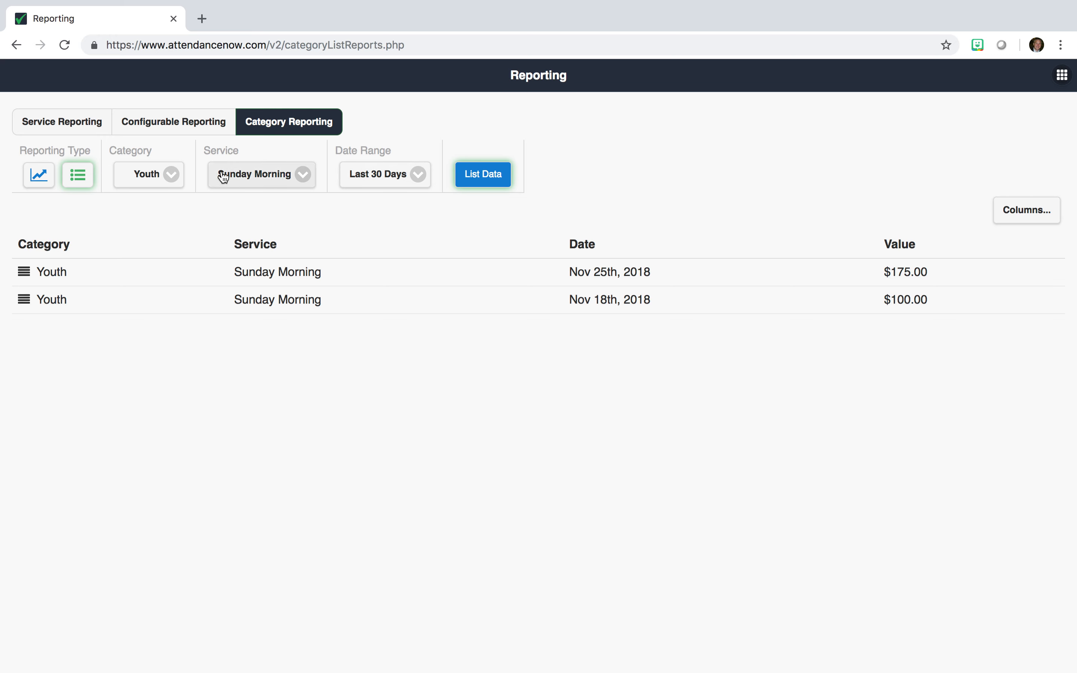
# List the Cars In Parking Lot data for Sunday Morning over the last 30 days
pyautogui.click(169, 174)
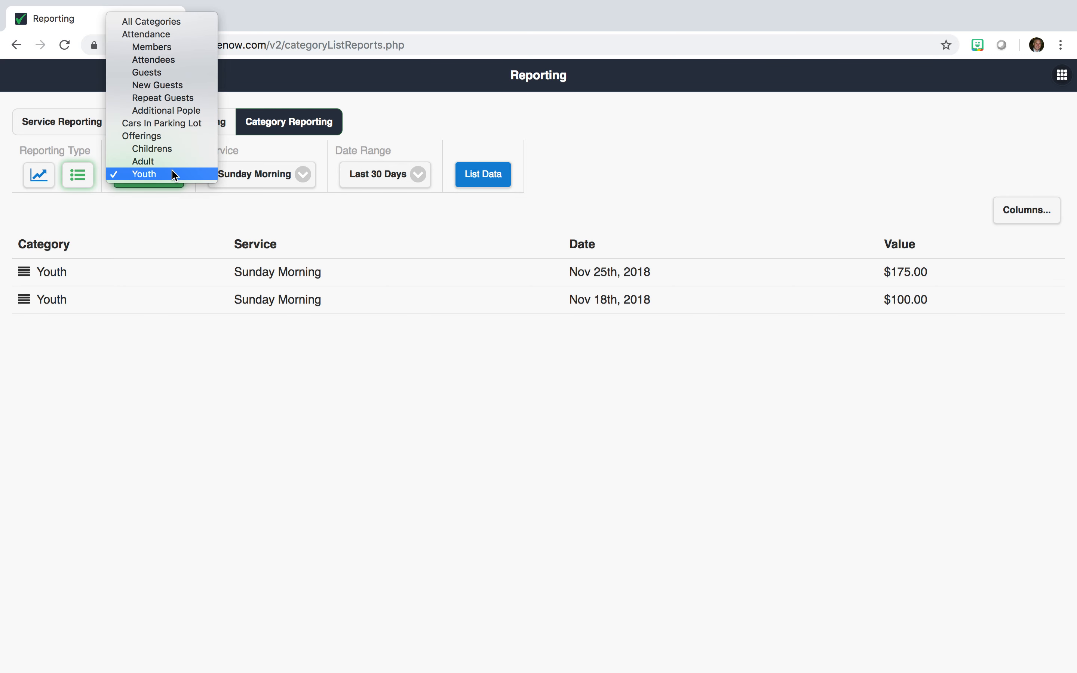
pyautogui.click(147, 124)
pyautogui.click(524, 178)
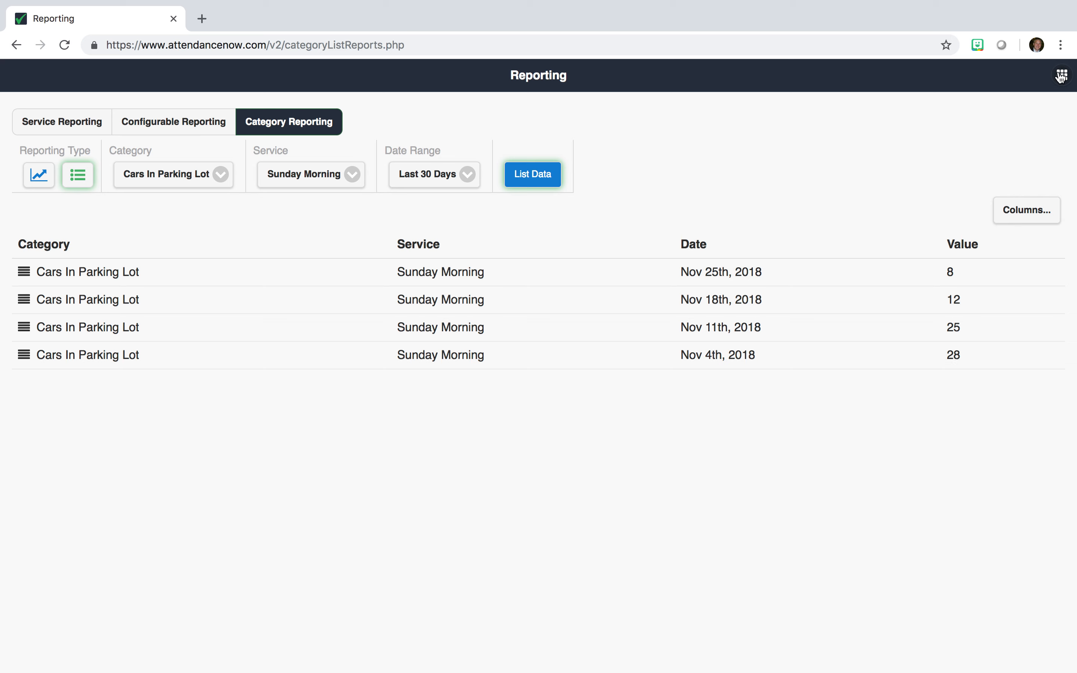
# Return to the dashboard and open the category management page in the configuration
pyautogui.click(1063, 80)
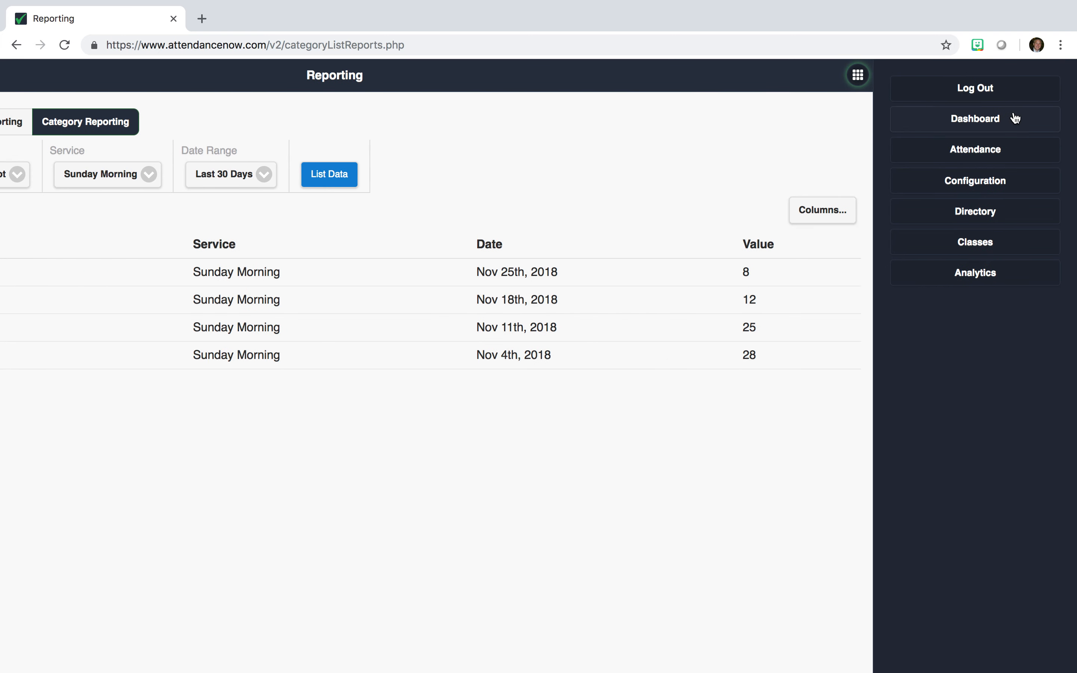
pyautogui.click(985, 125)
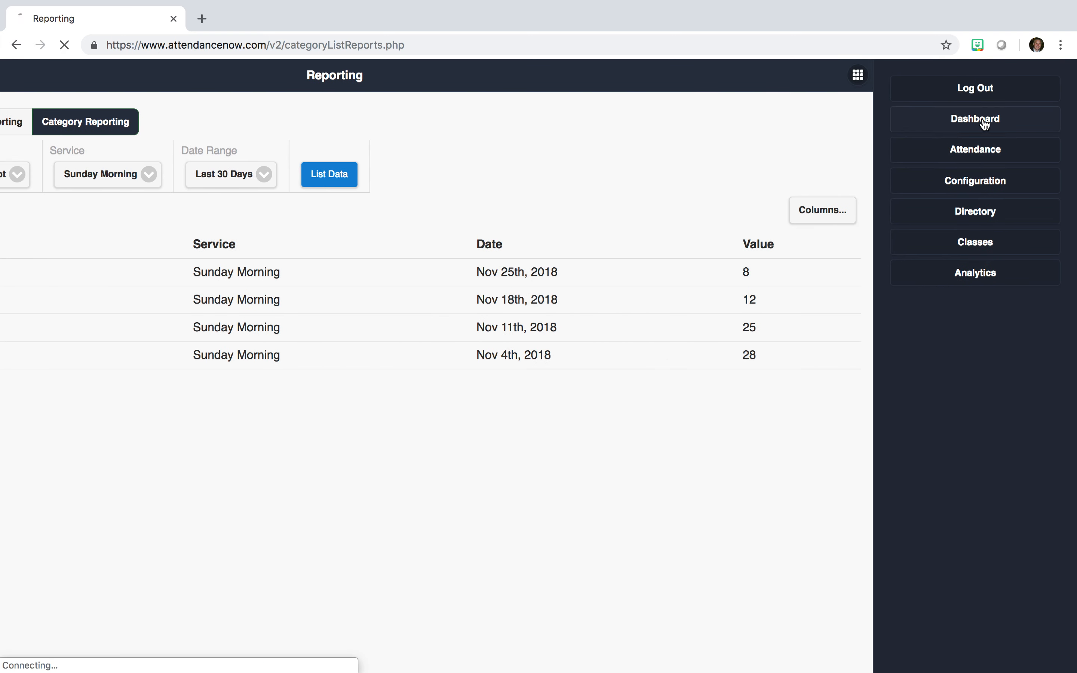
pyautogui.click(281, 189)
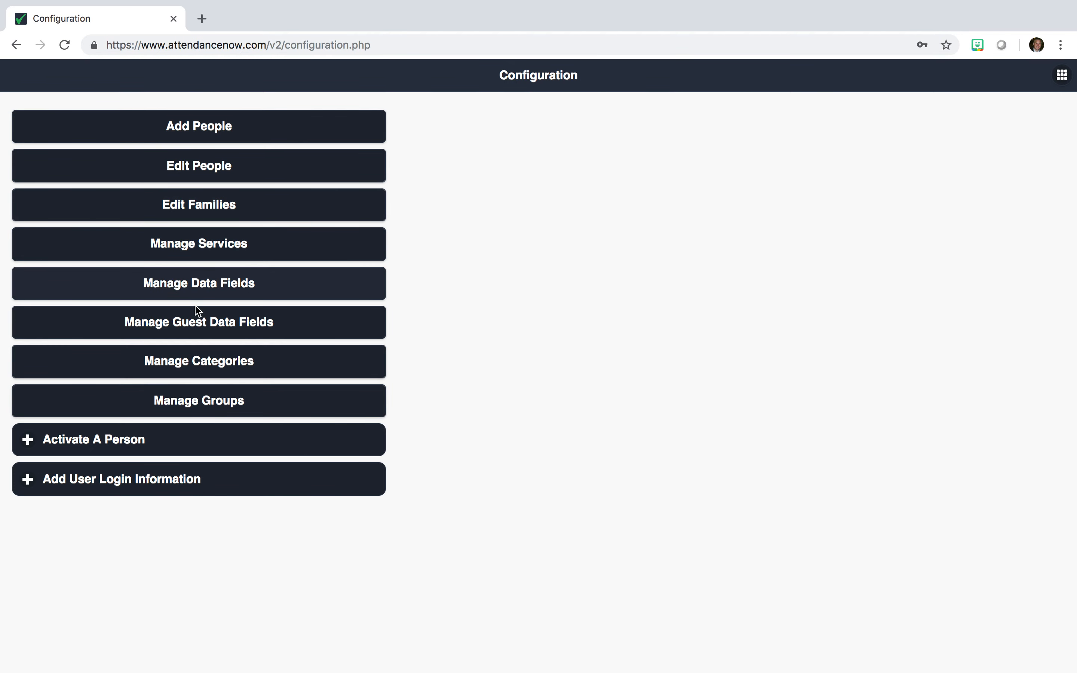
pyautogui.click(185, 365)
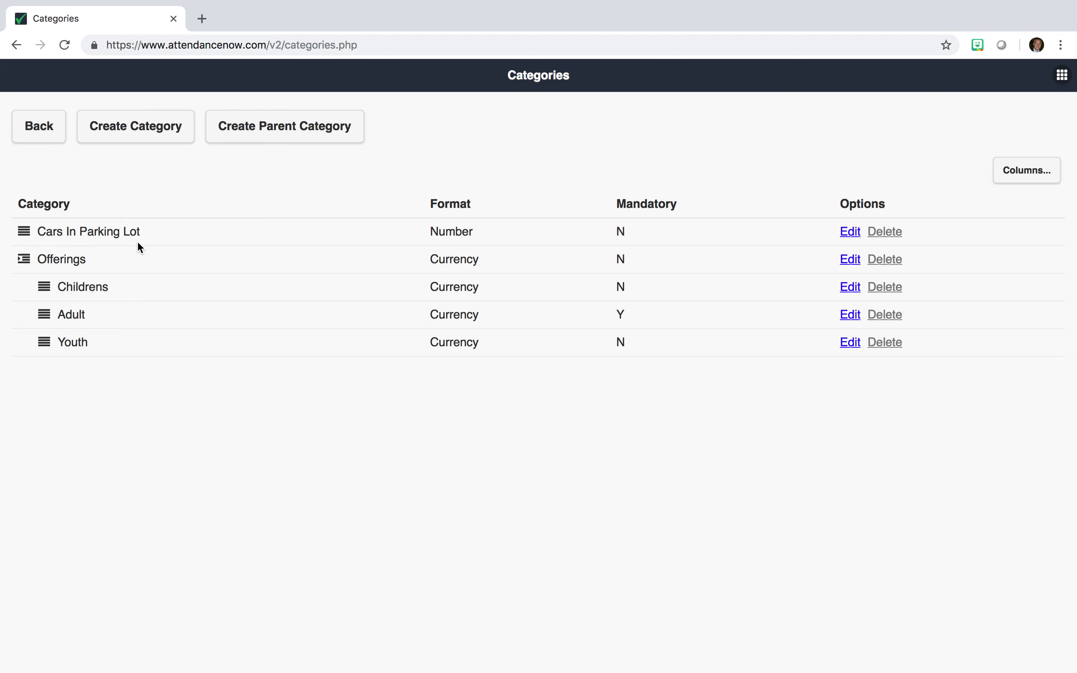
# Examine the edit settings of the Cars In Parking Lot and Childrens categories, leaving each without saving
pyautogui.click(850, 232)
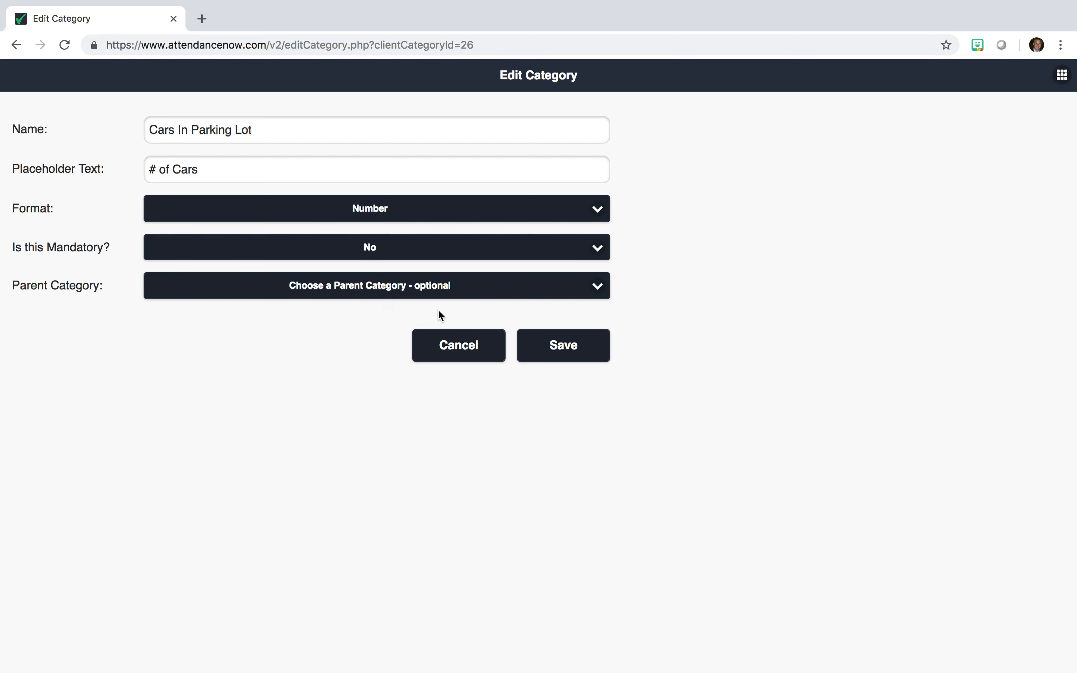
pyautogui.click(462, 351)
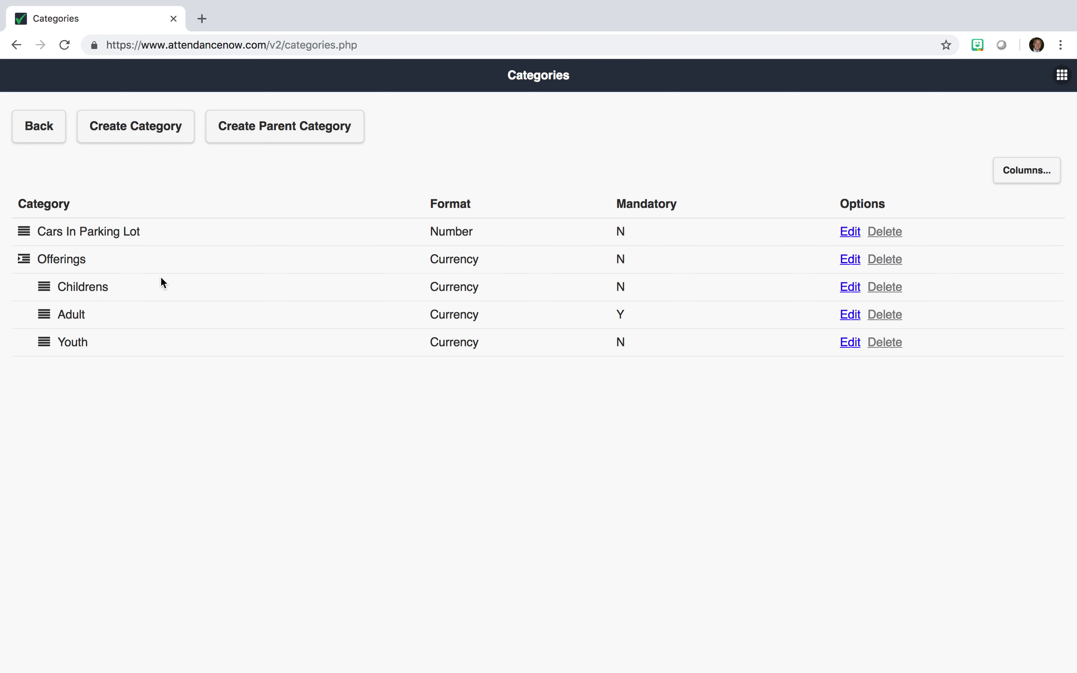
pyautogui.click(849, 287)
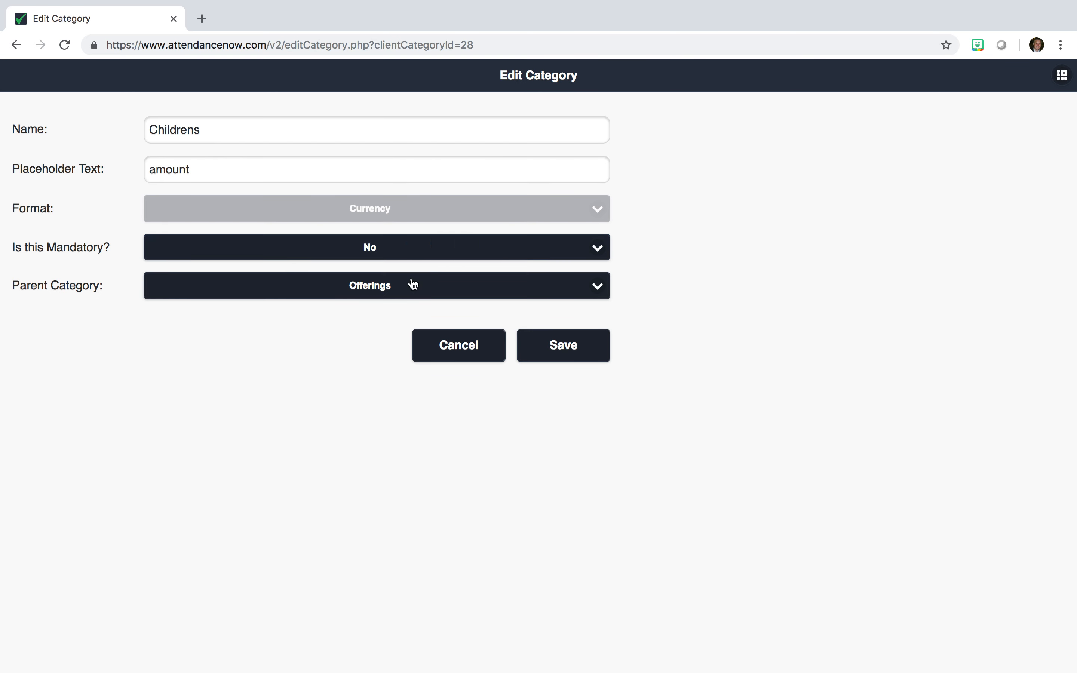
pyautogui.click(457, 347)
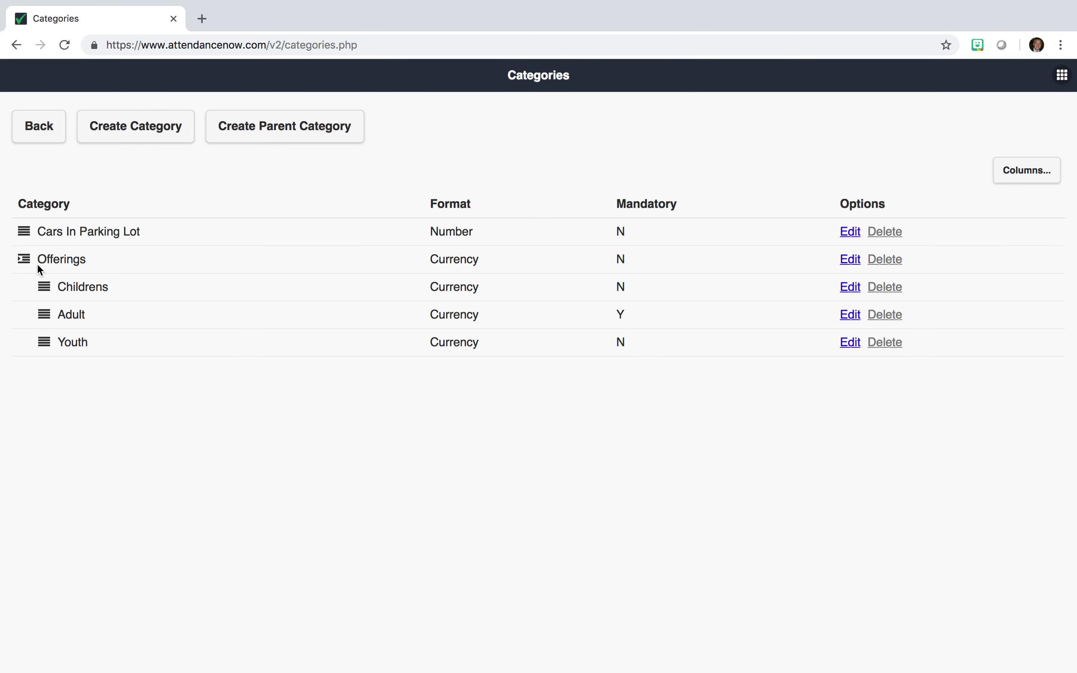